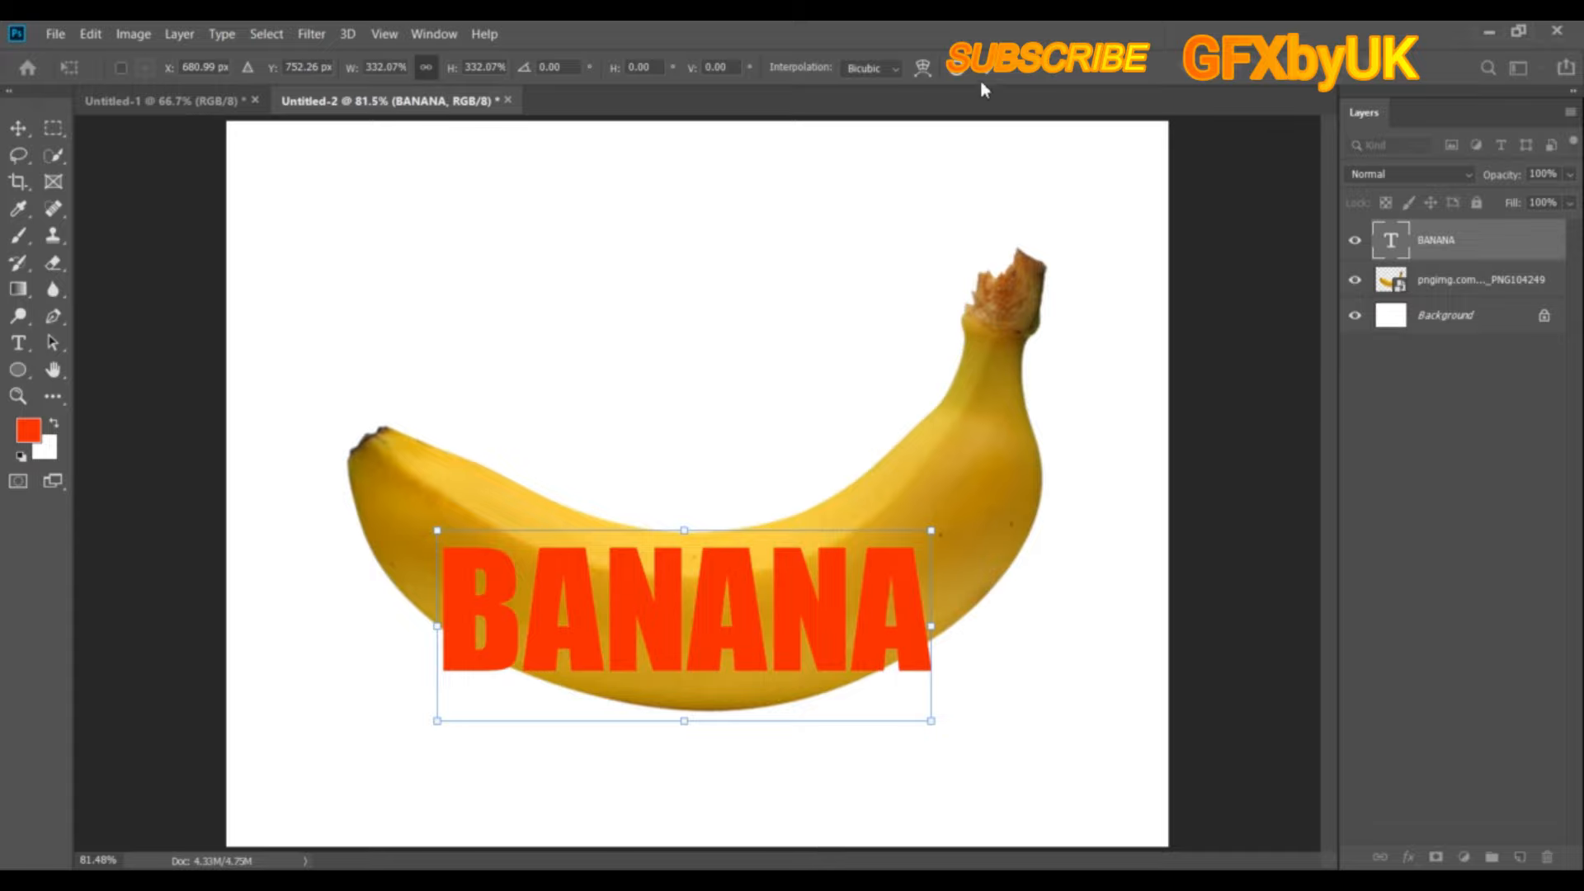
Apply the pending resize of the BANANA text and convert its type layer to a shape
key("Return")
right_click(1419, 245)
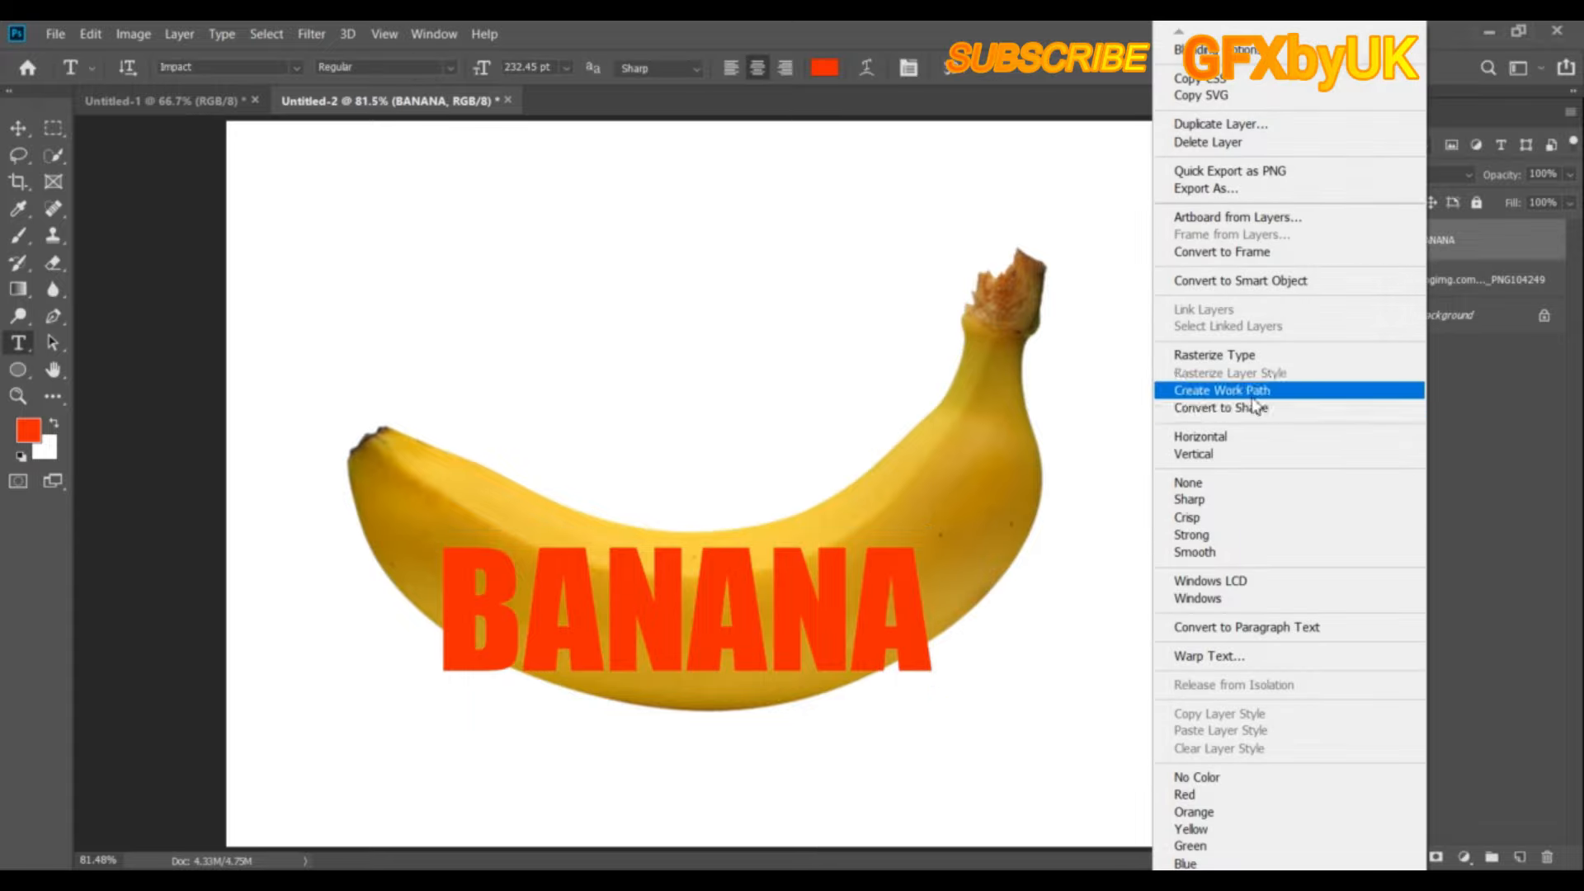
left_click(1435, 400)
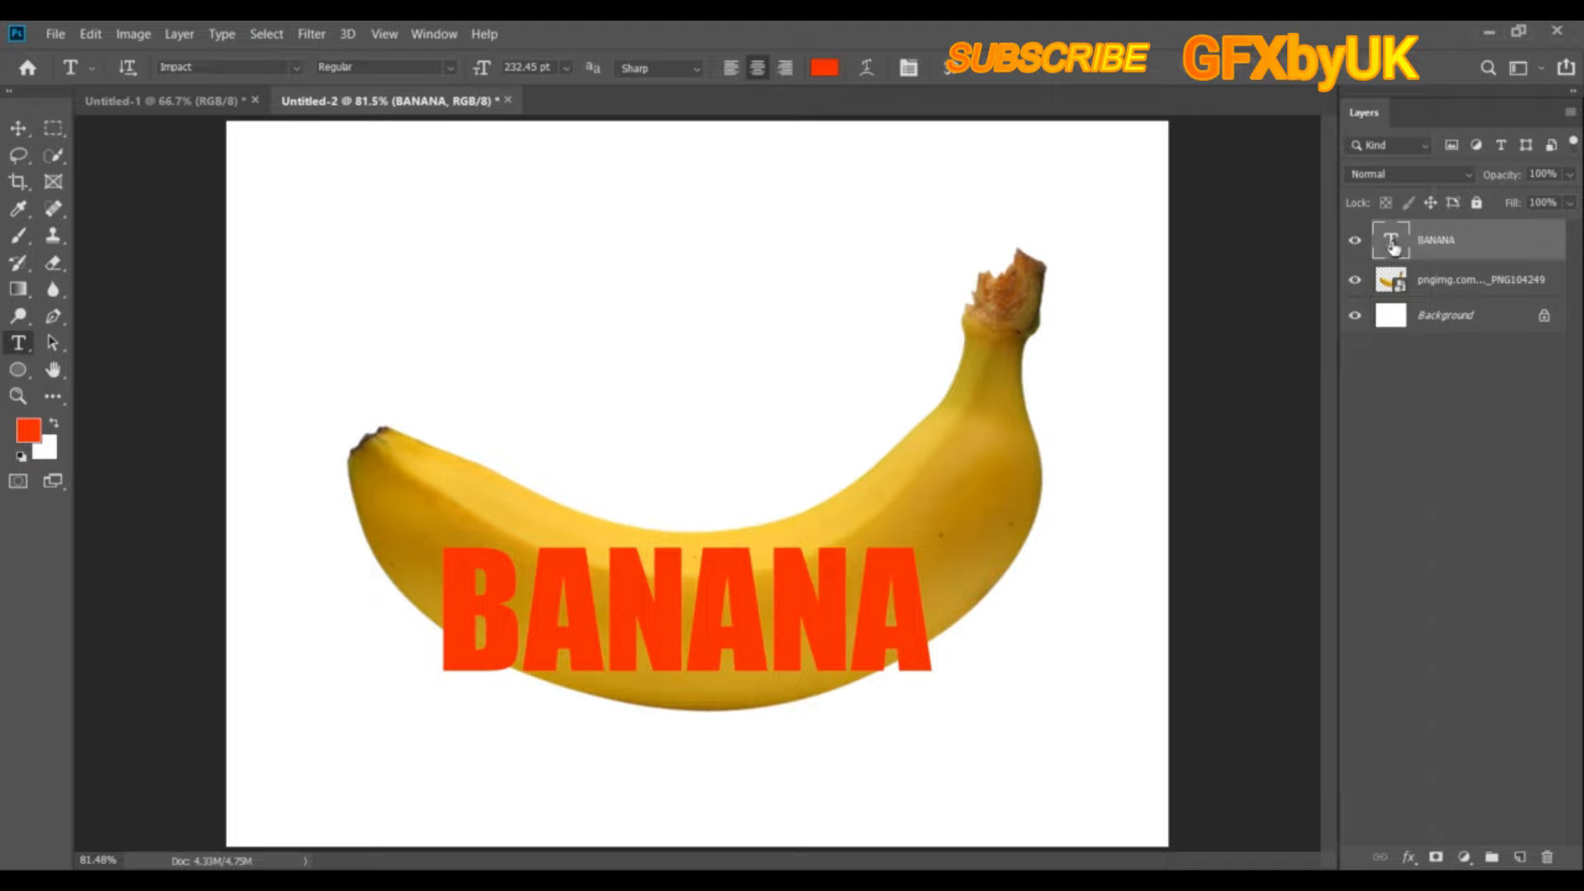
right_click(1430, 248)
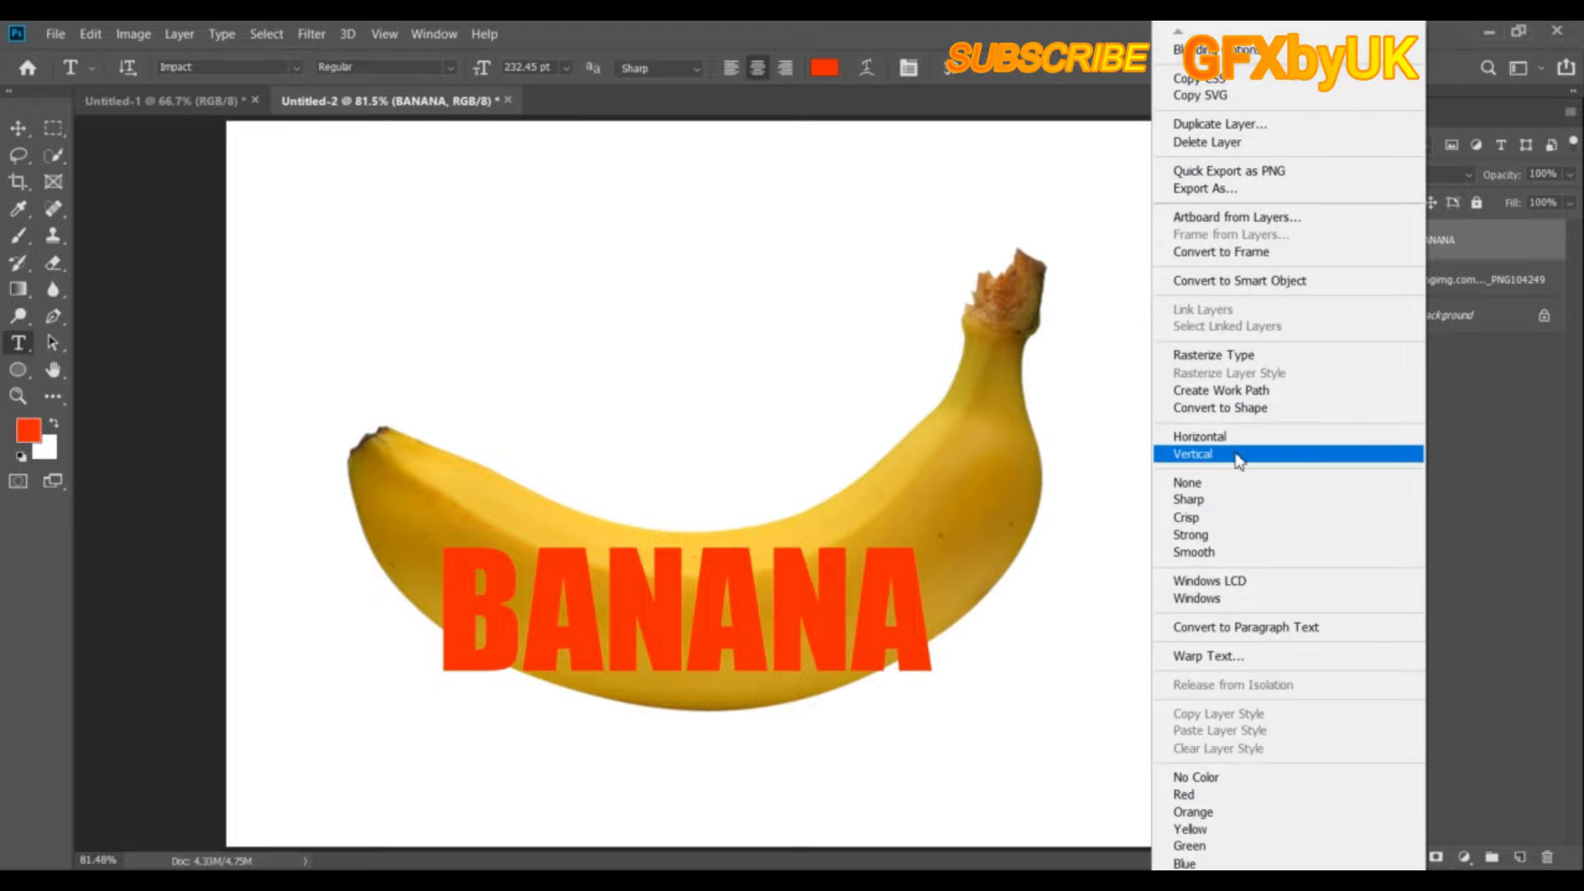
left_click(1254, 408)
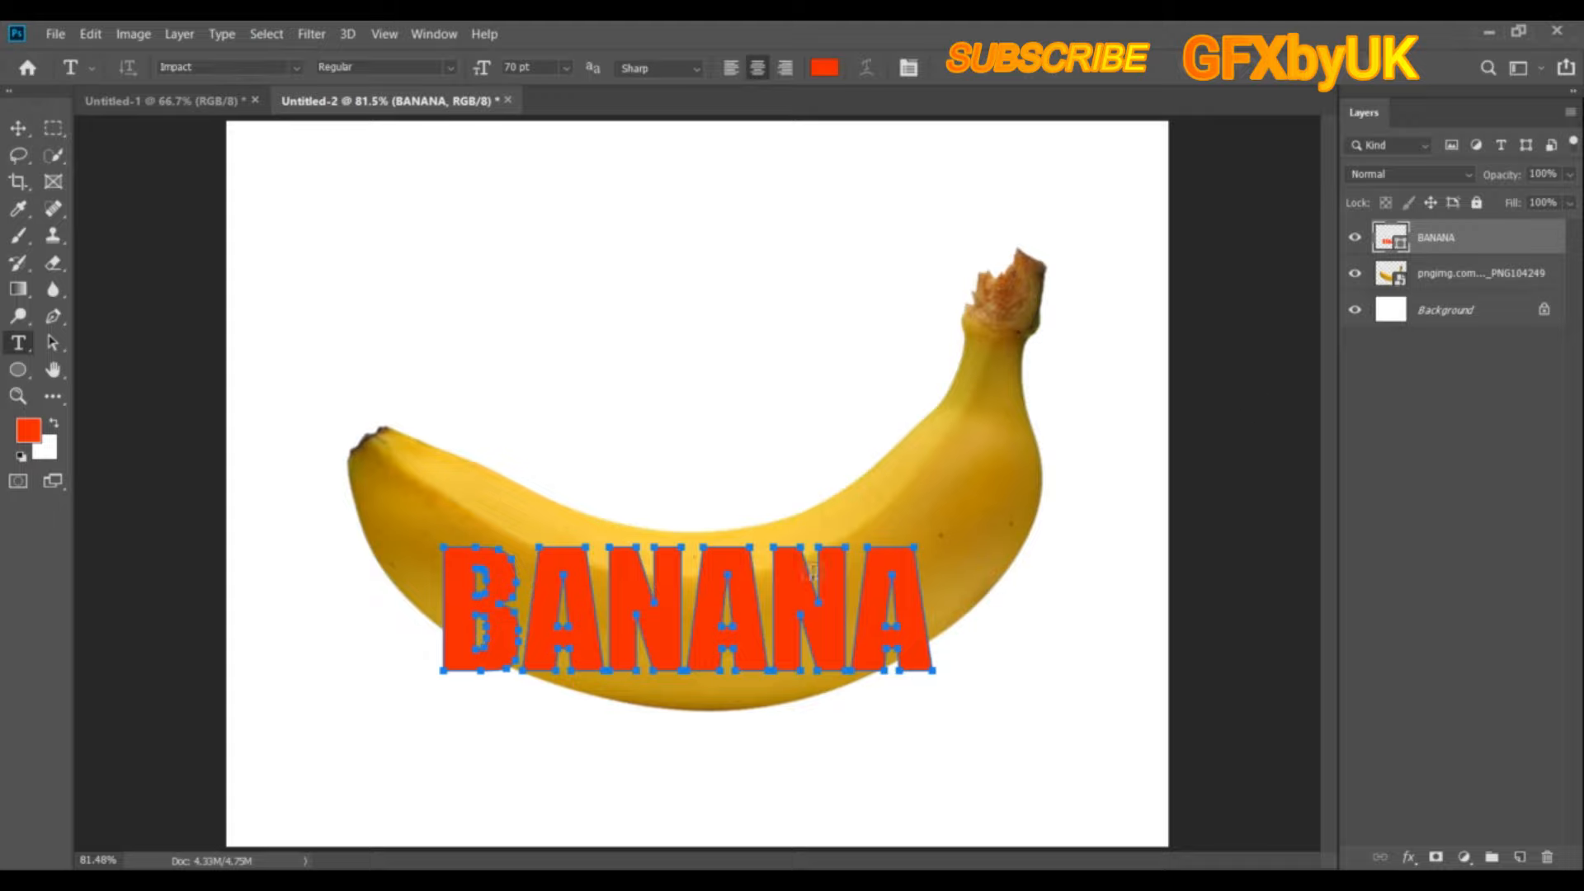
right_click(640, 601)
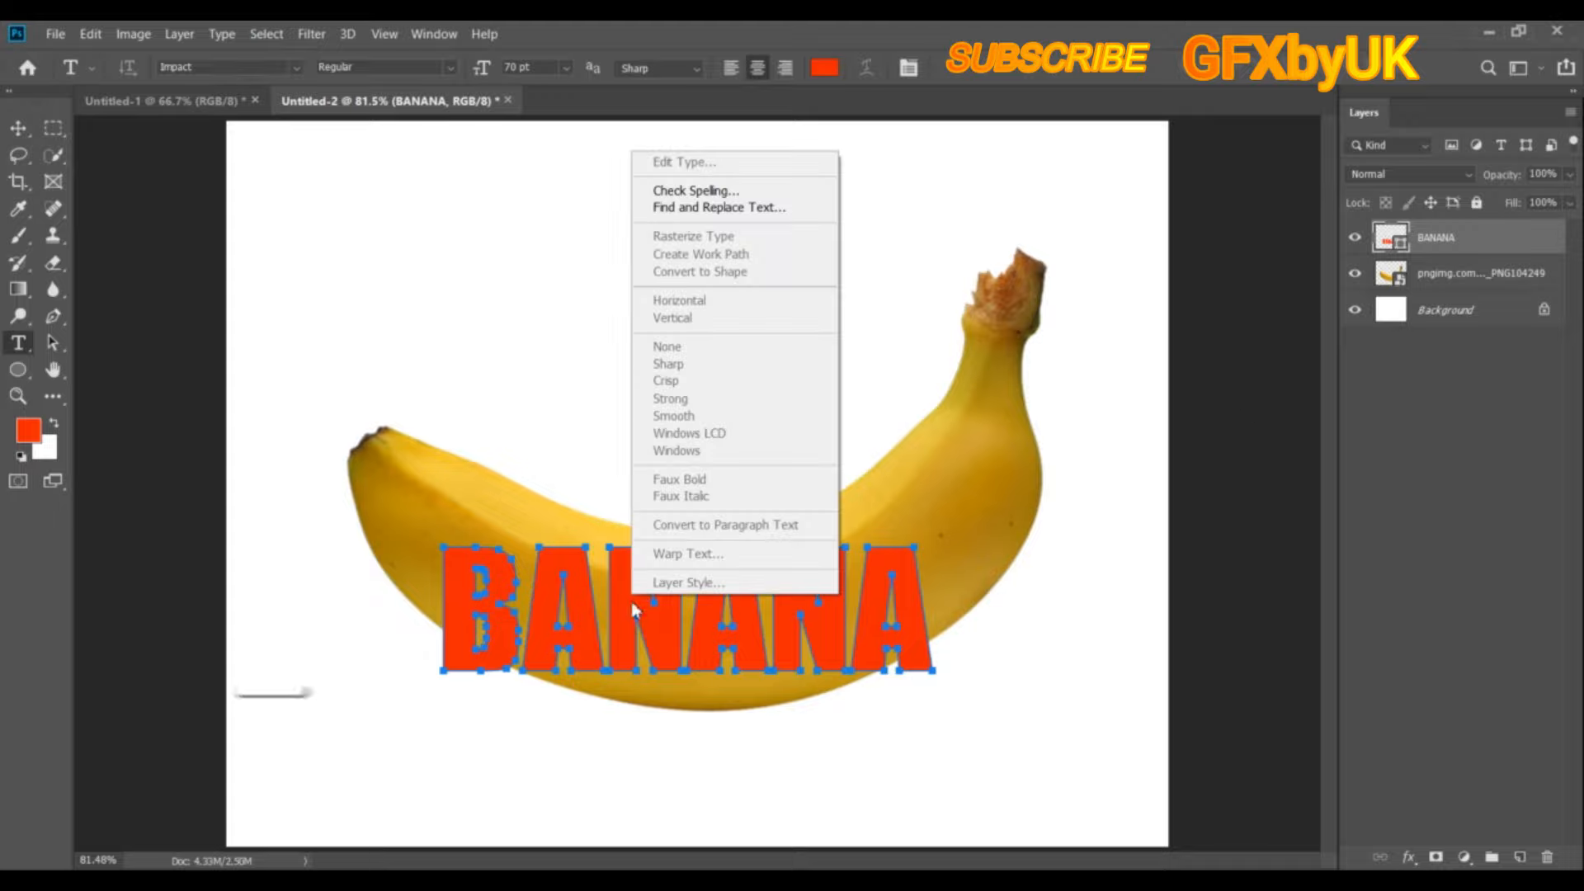
left_click(634, 592)
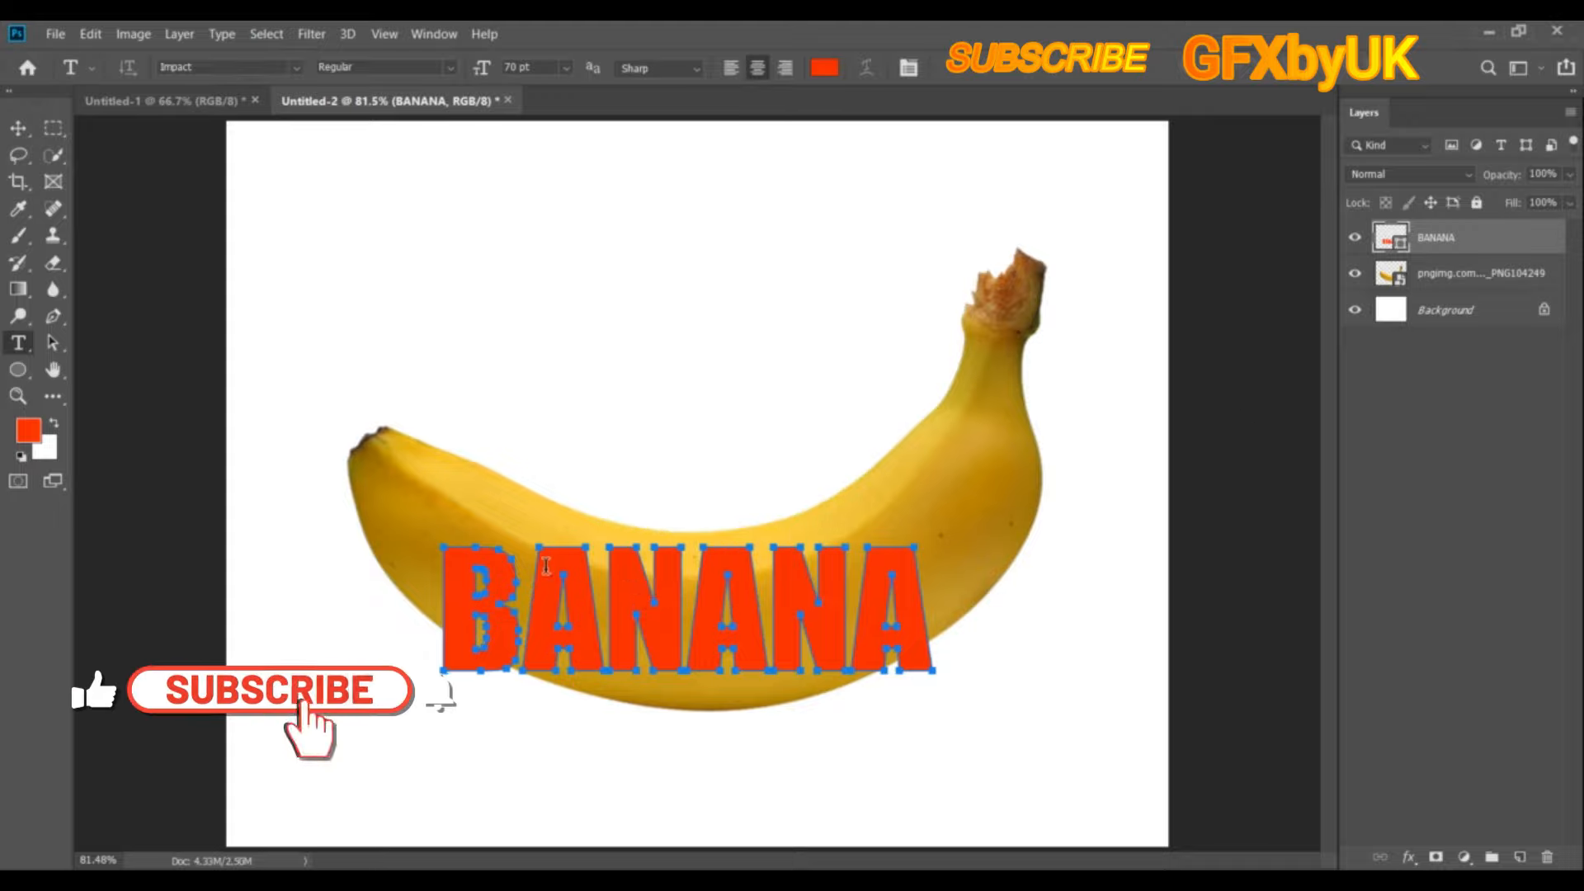
right_click(670, 601)
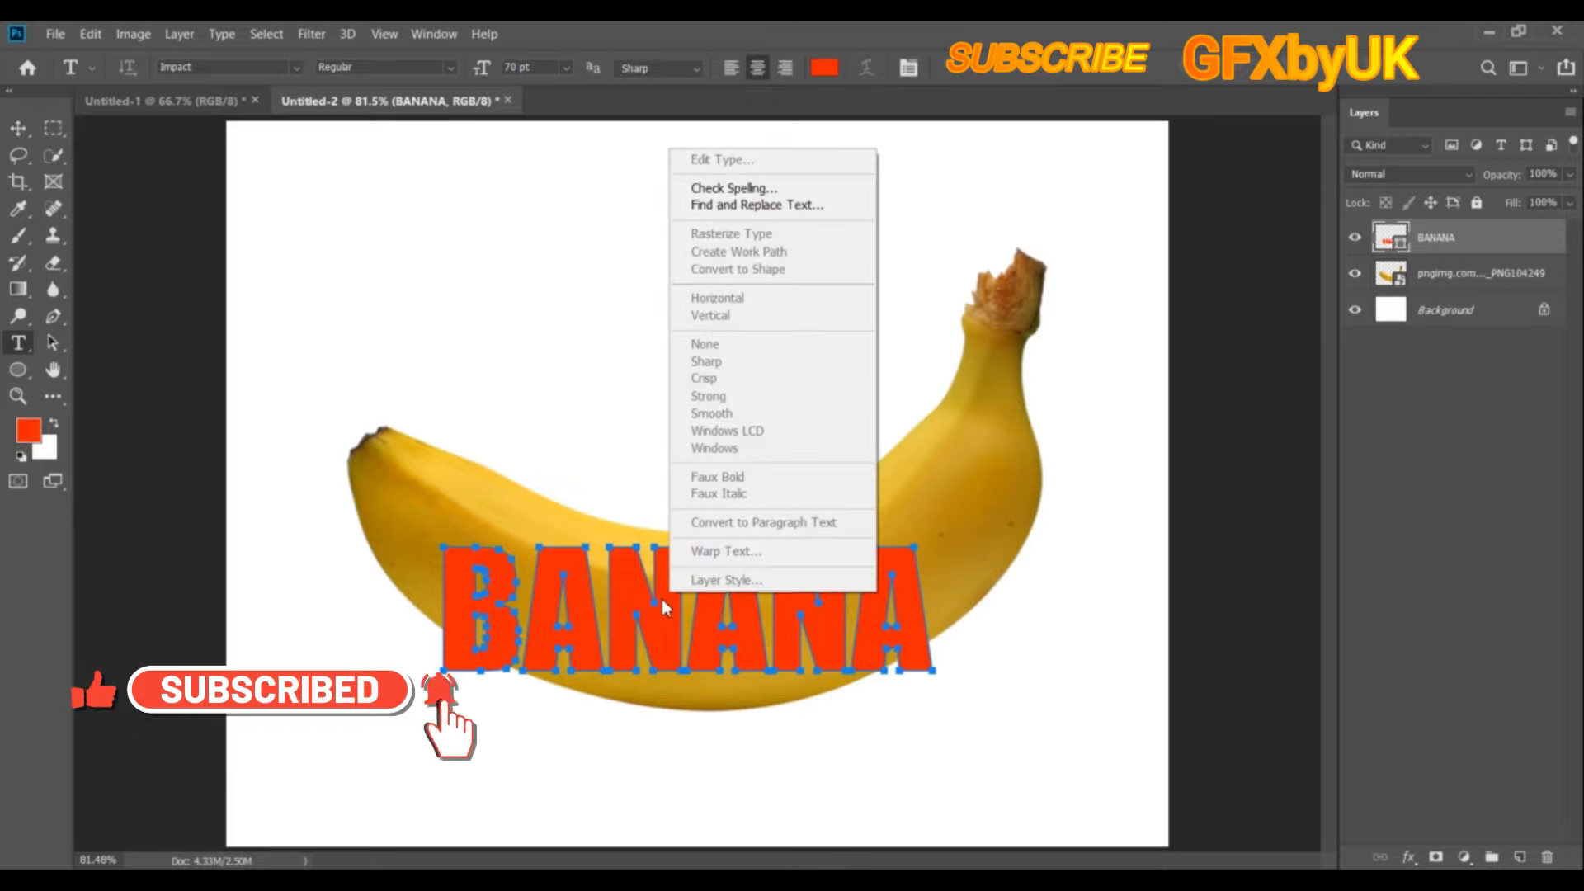
left_click(666, 600)
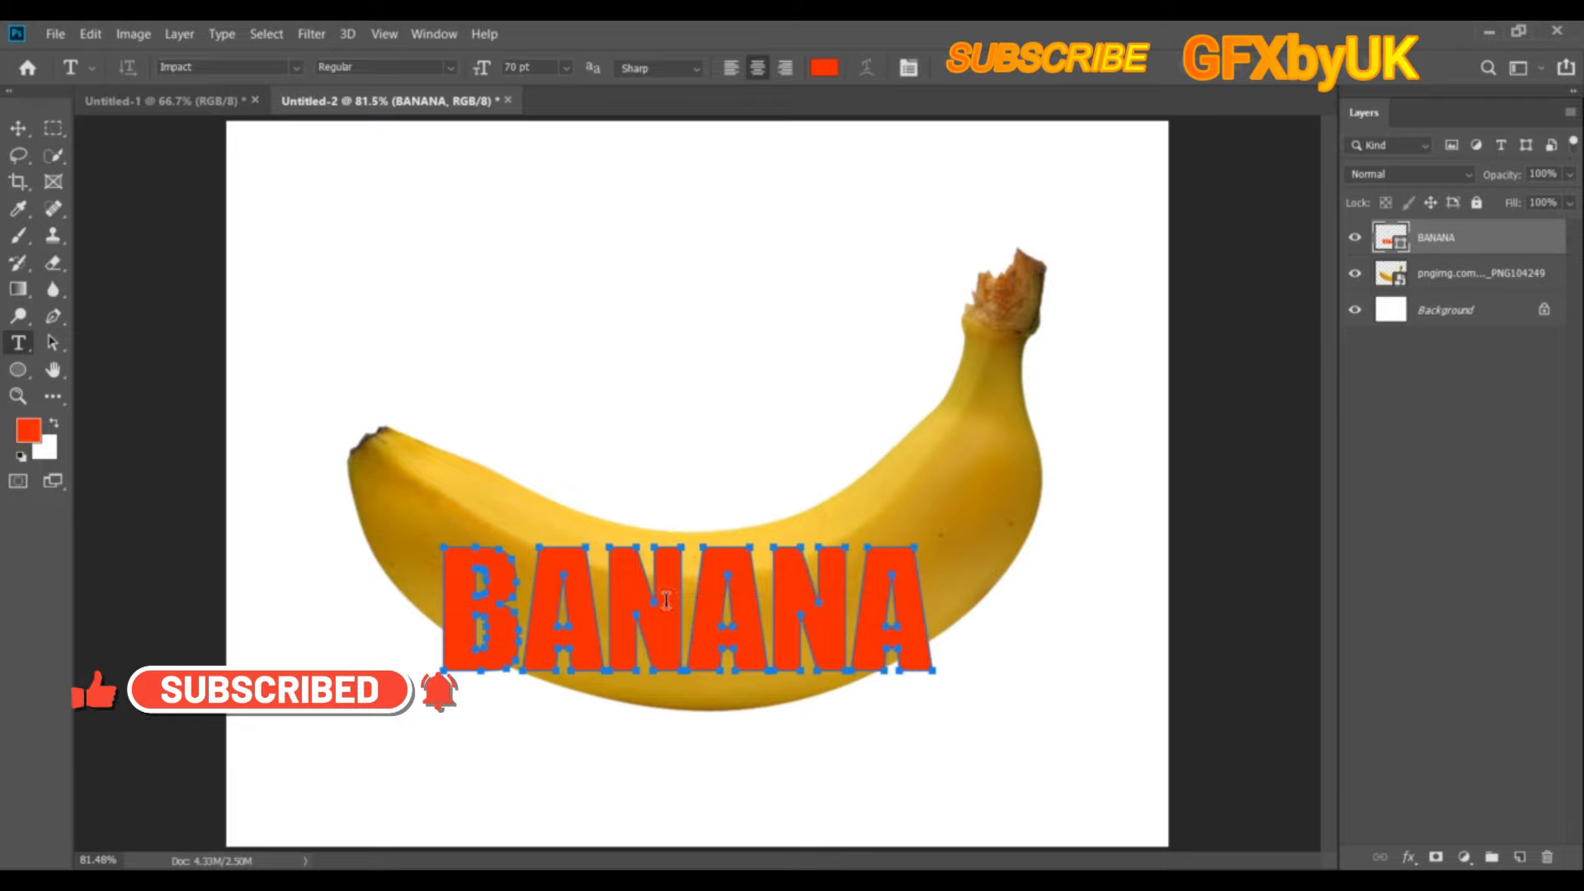
key("Return")
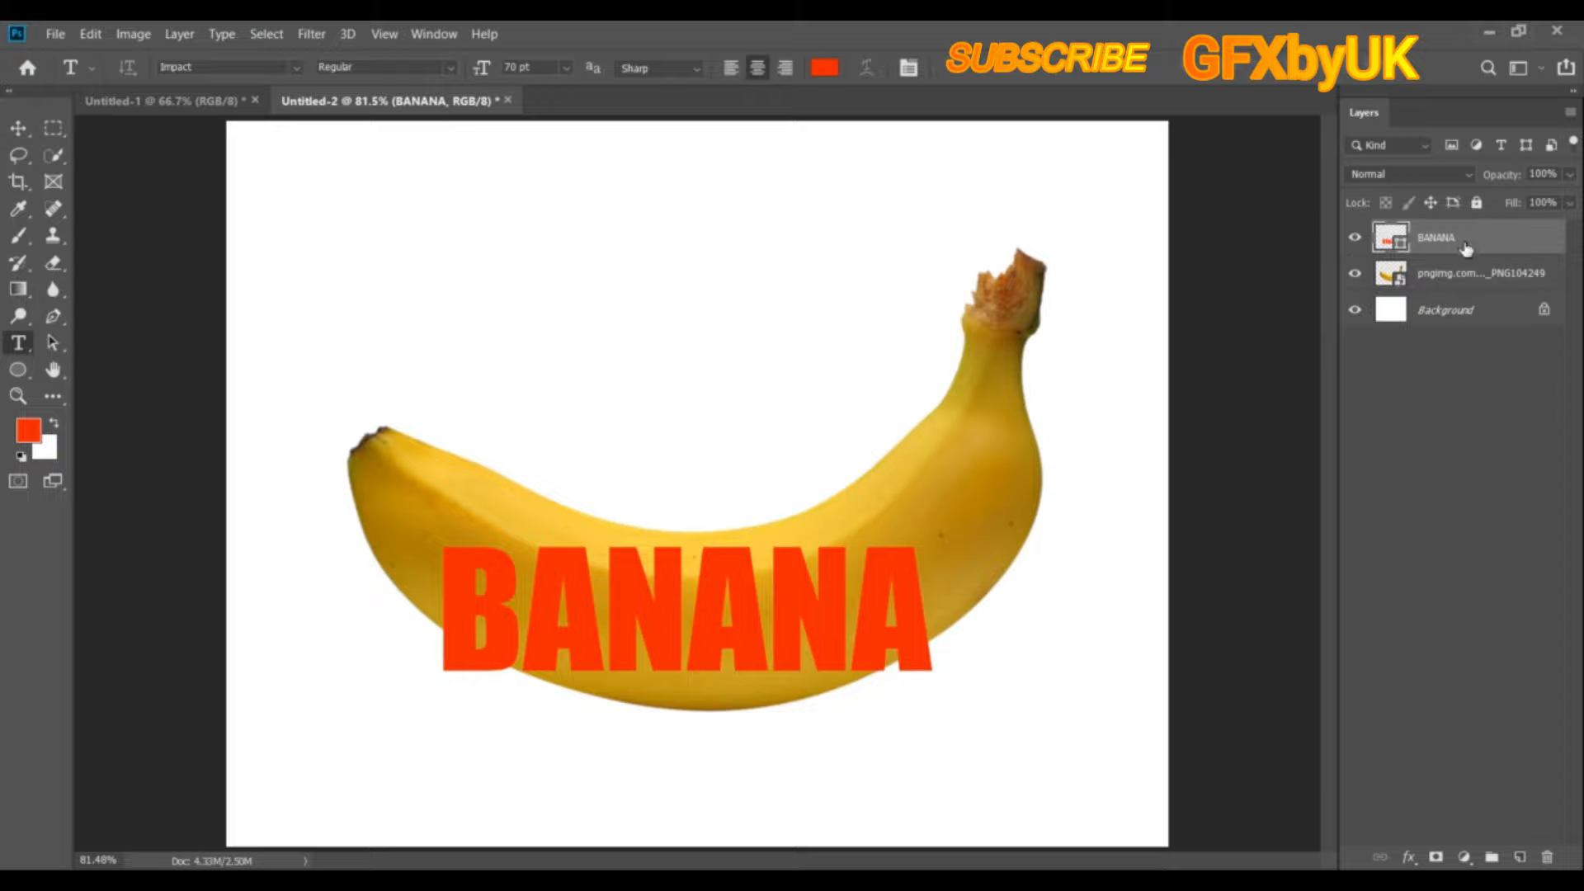
Start a custom Warp on the BANANA shape and move its four corners onto the banana's upper and lower outlines
left_click(57, 33)
mouse_move(91, 33)
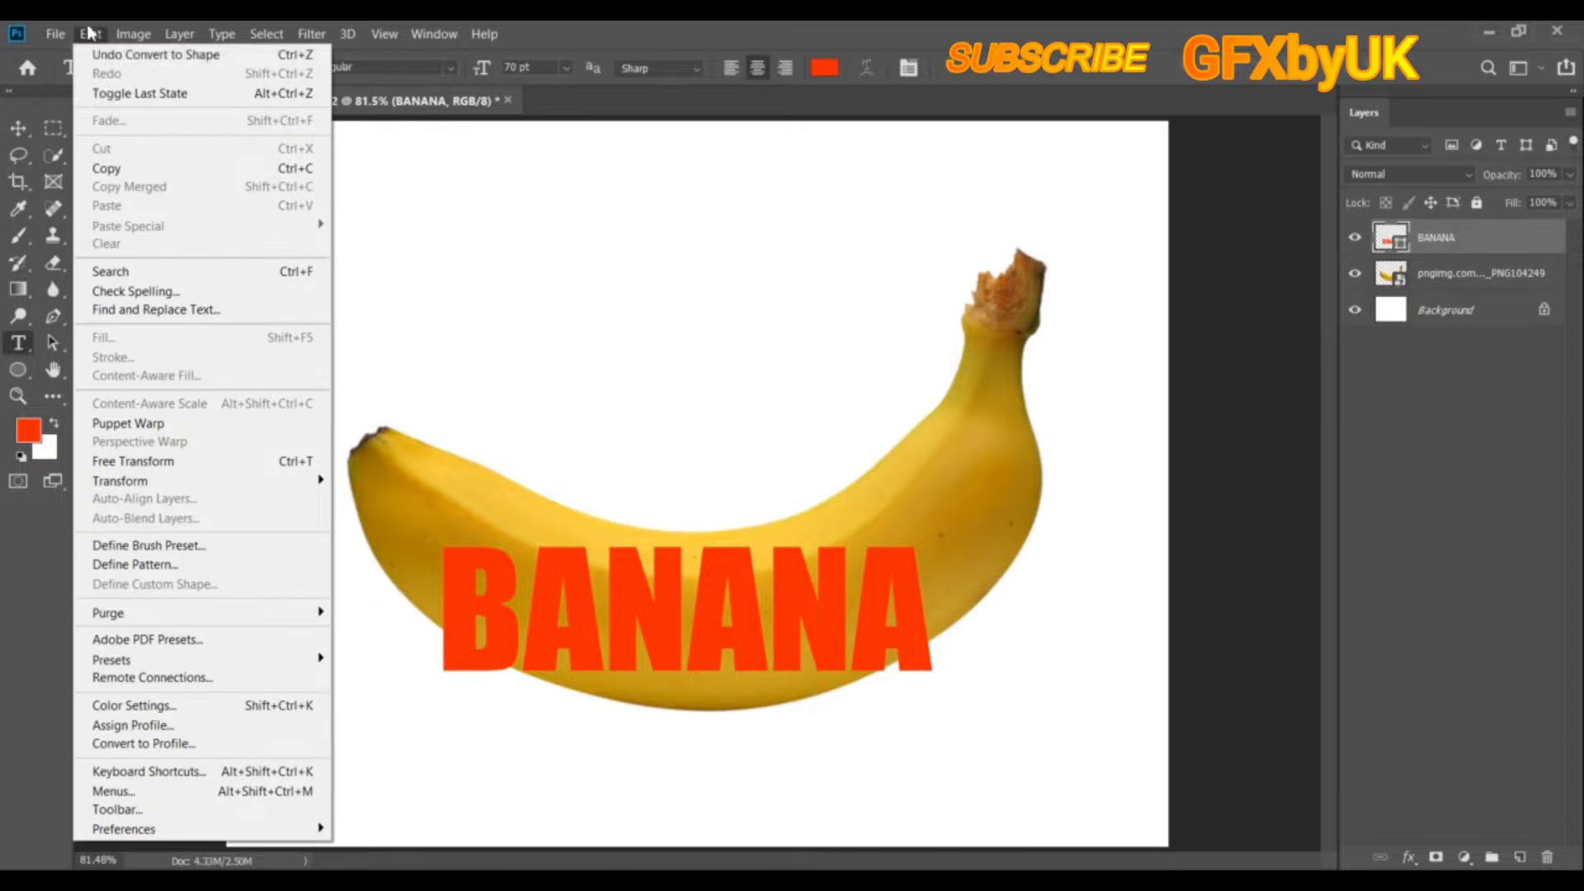
left_click(188, 464)
right_click(640, 601)
left_click(698, 446)
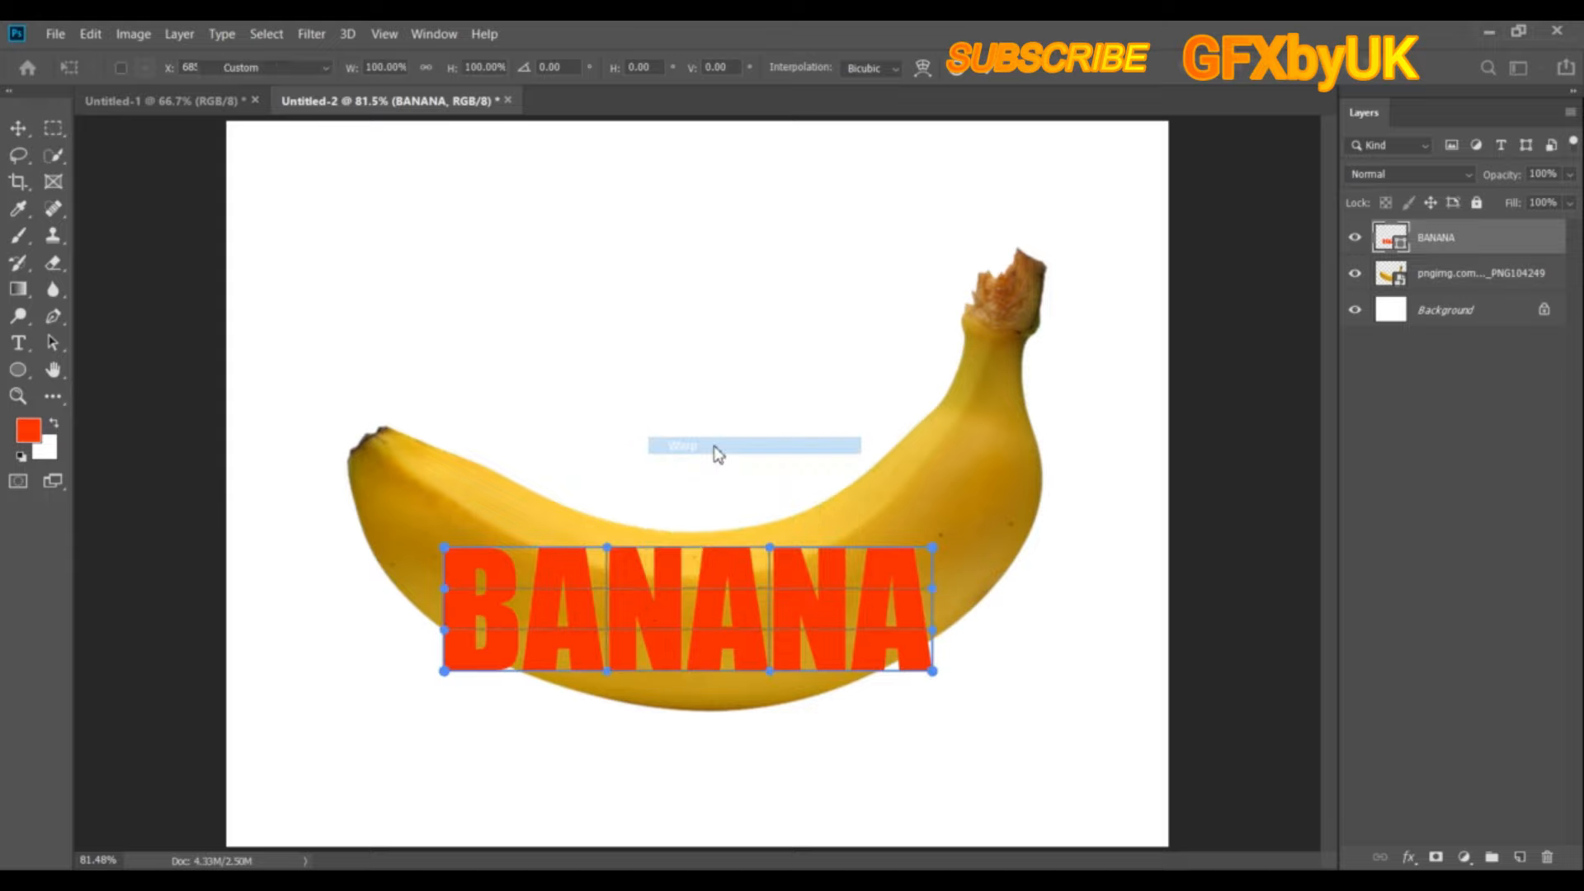
left_click_drag(450, 554, 525, 487)
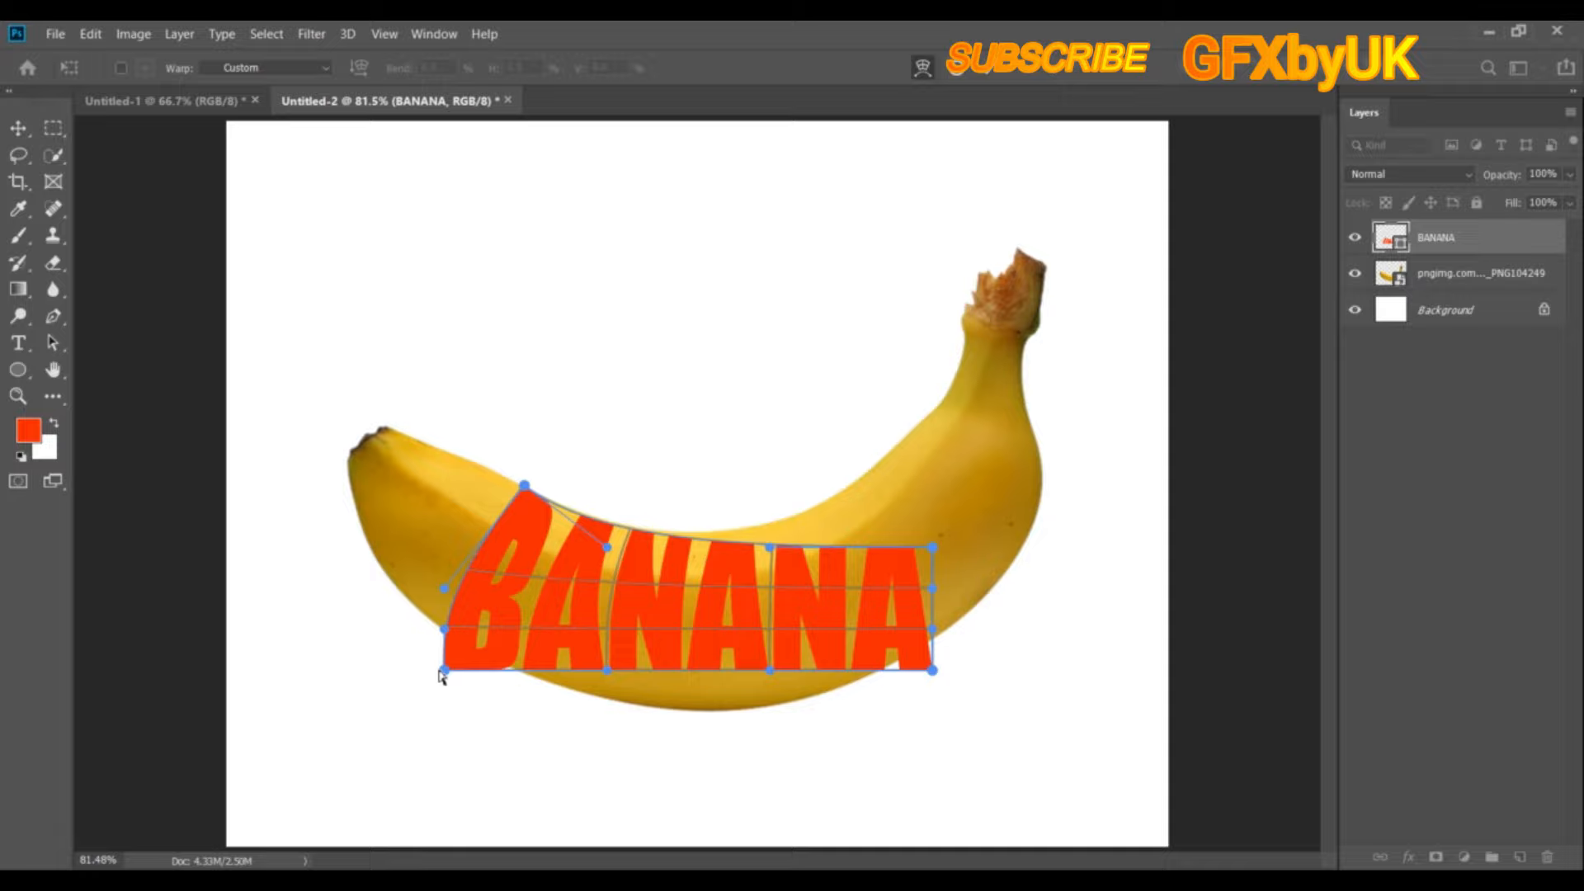
left_click_drag(441, 673, 453, 585)
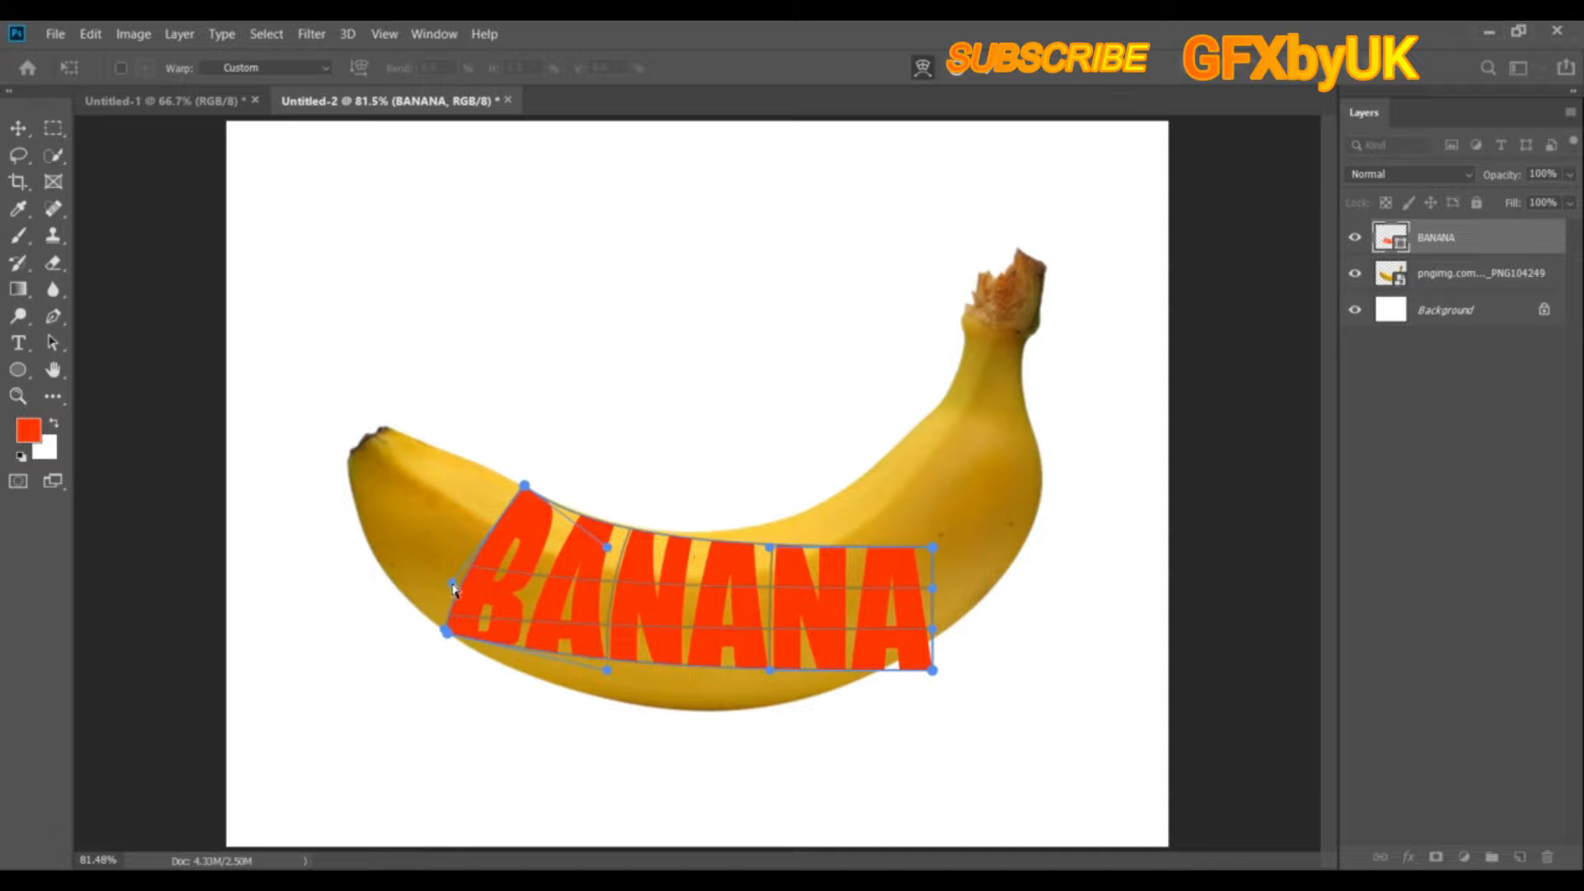
left_click_drag(930, 548, 905, 444)
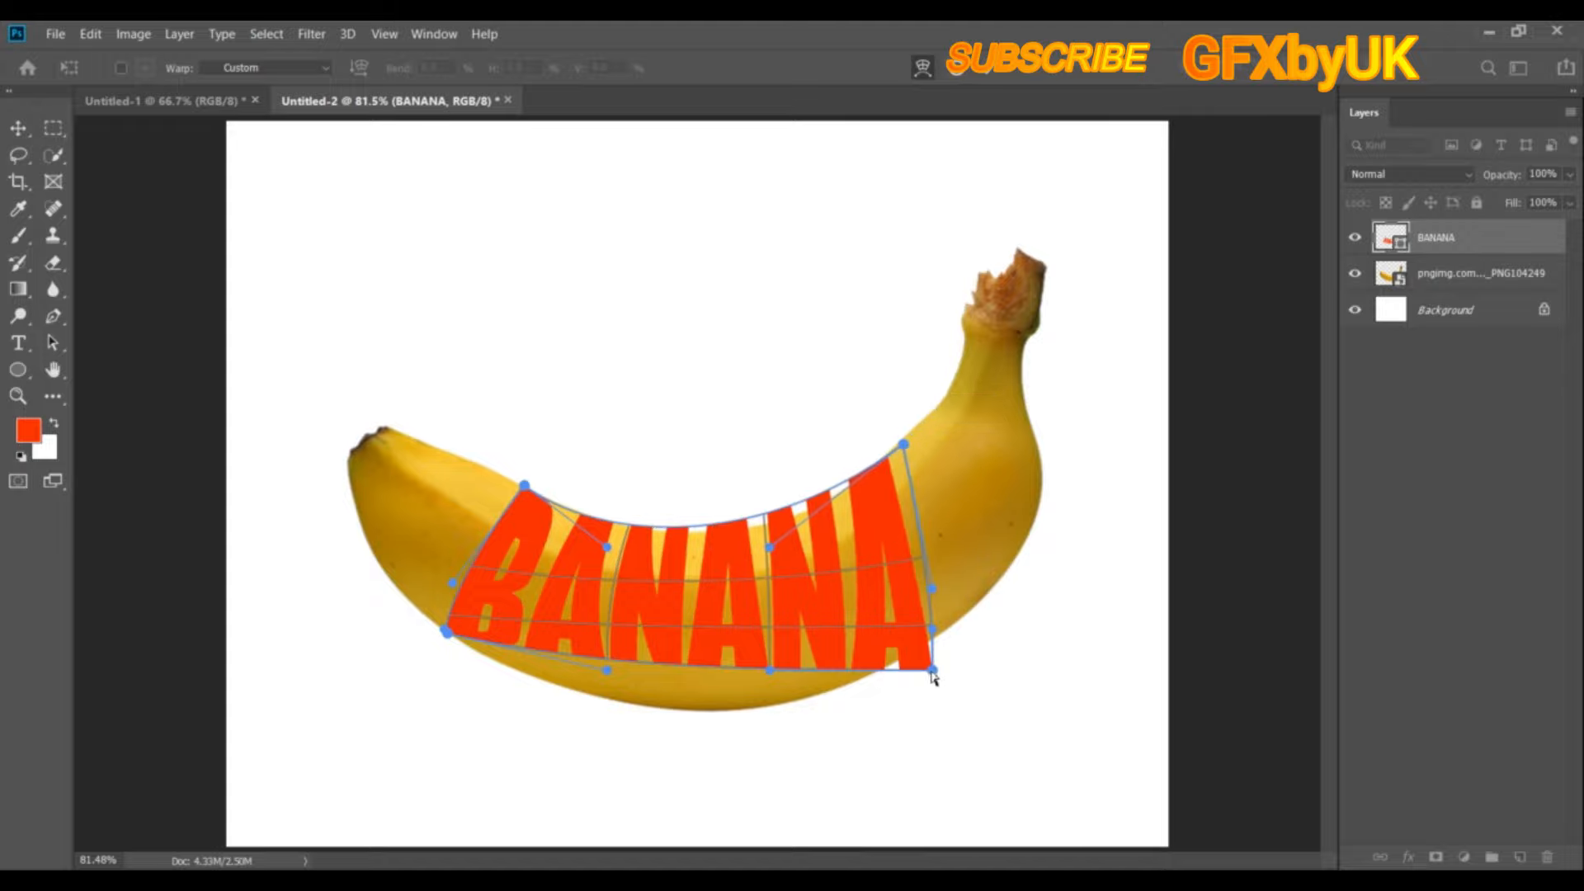
left_click_drag(933, 671, 936, 637)
Bend the warp's lower and upper edges with their curve handles so the lettering follows the banana's curvature
left_click_drag(769, 670, 810, 742)
left_click_drag(608, 671, 587, 730)
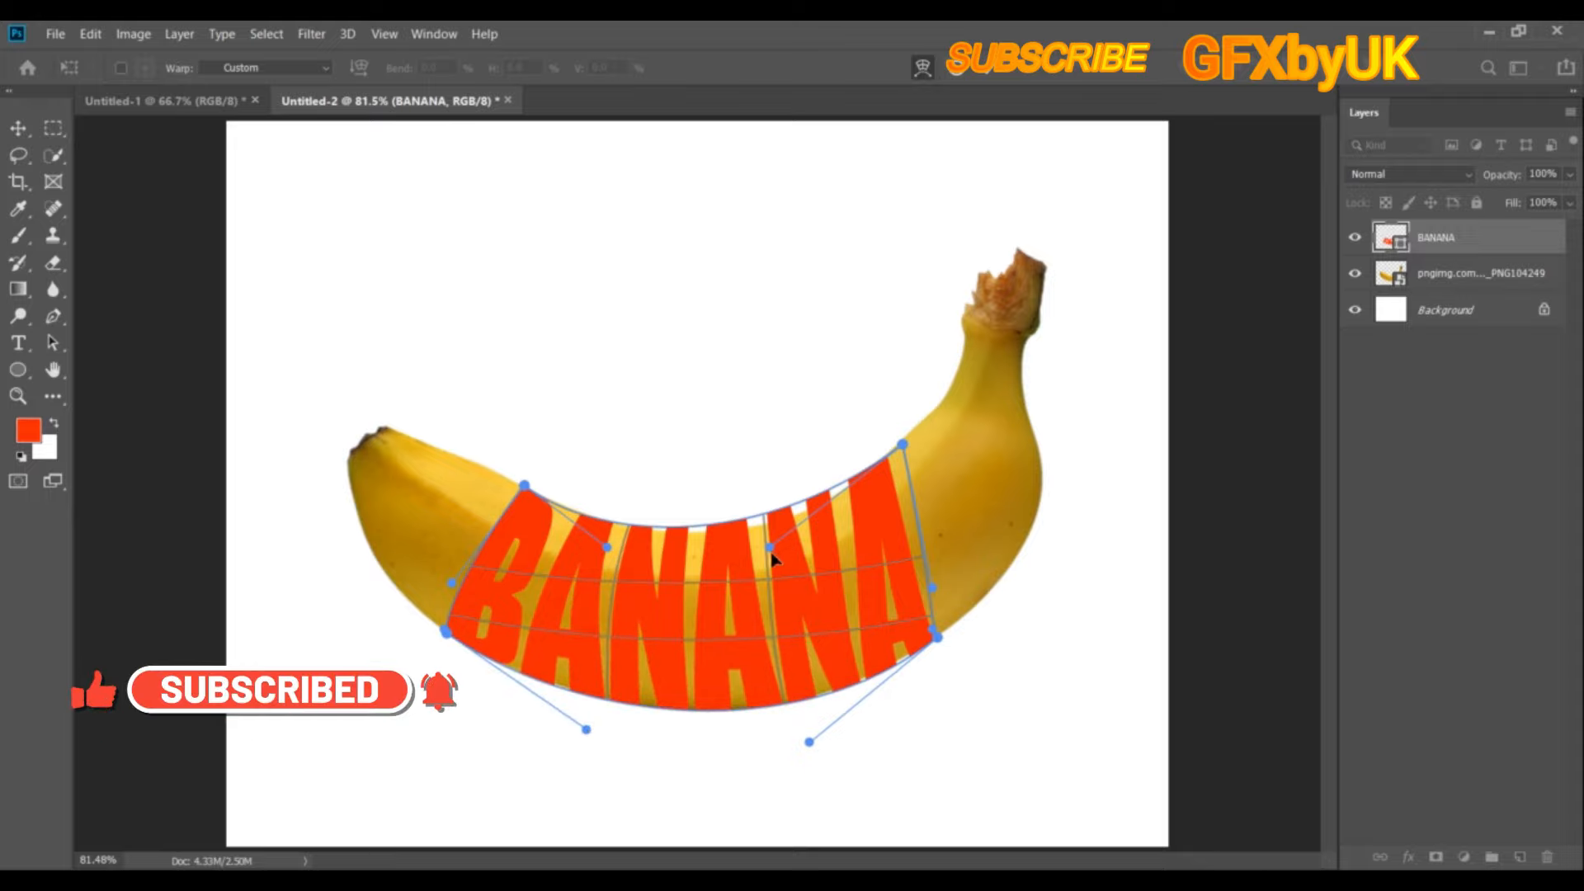
left_click_drag(773, 550, 780, 566)
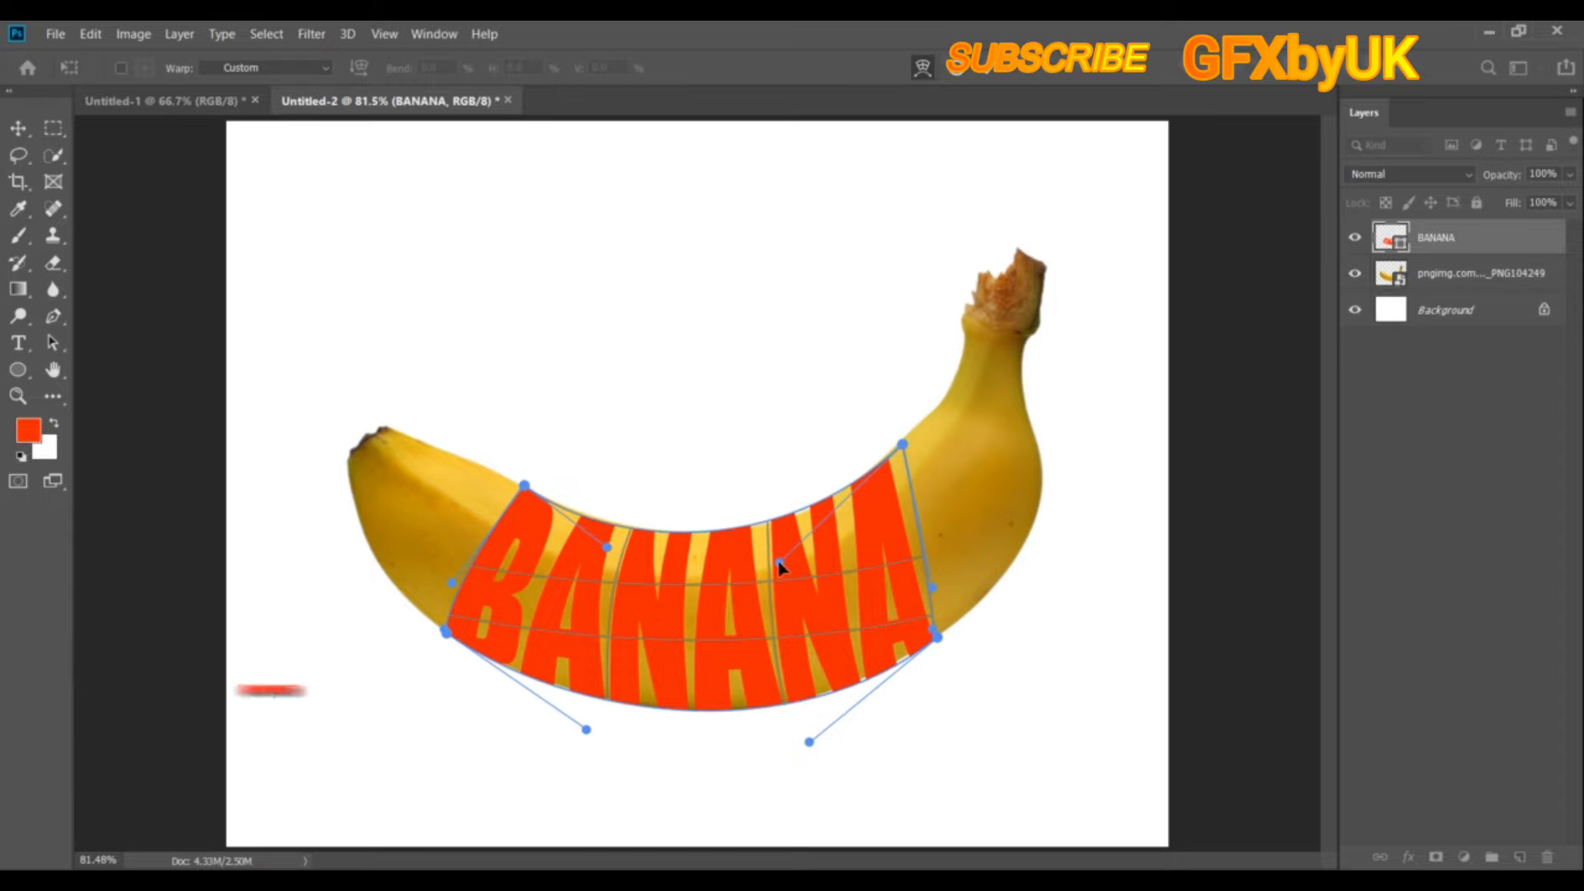
Refine the warp's corner and curve handle above the letter B so the upper edge matches the banana's outline
scroll(778, 564, "up", 2)
left_click_drag(431, 560, 524, 513)
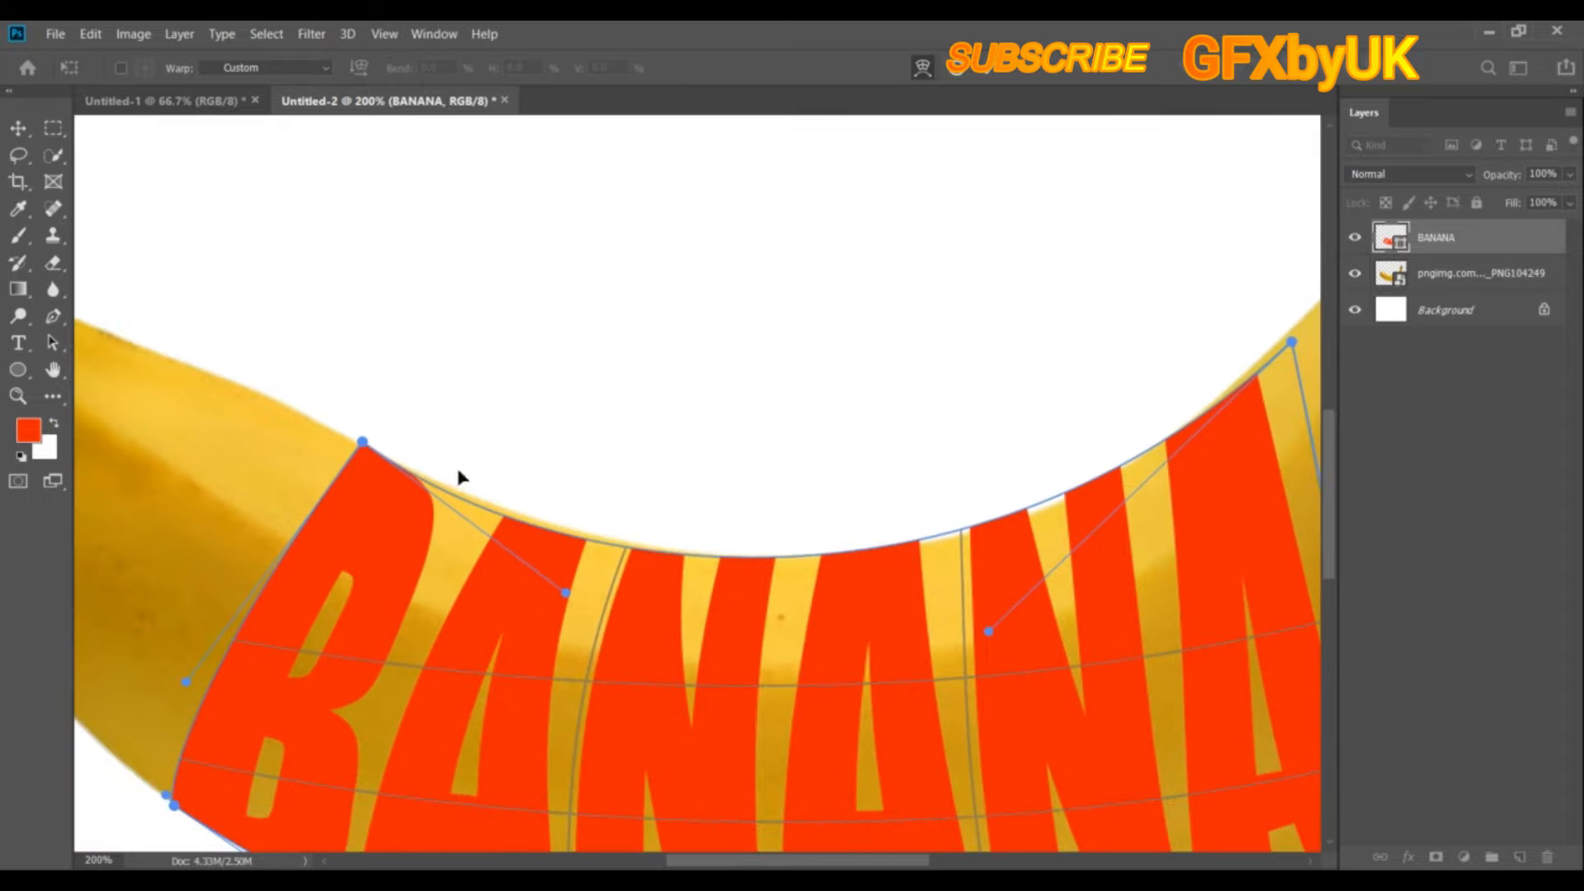
left_click_drag(363, 443, 363, 448)
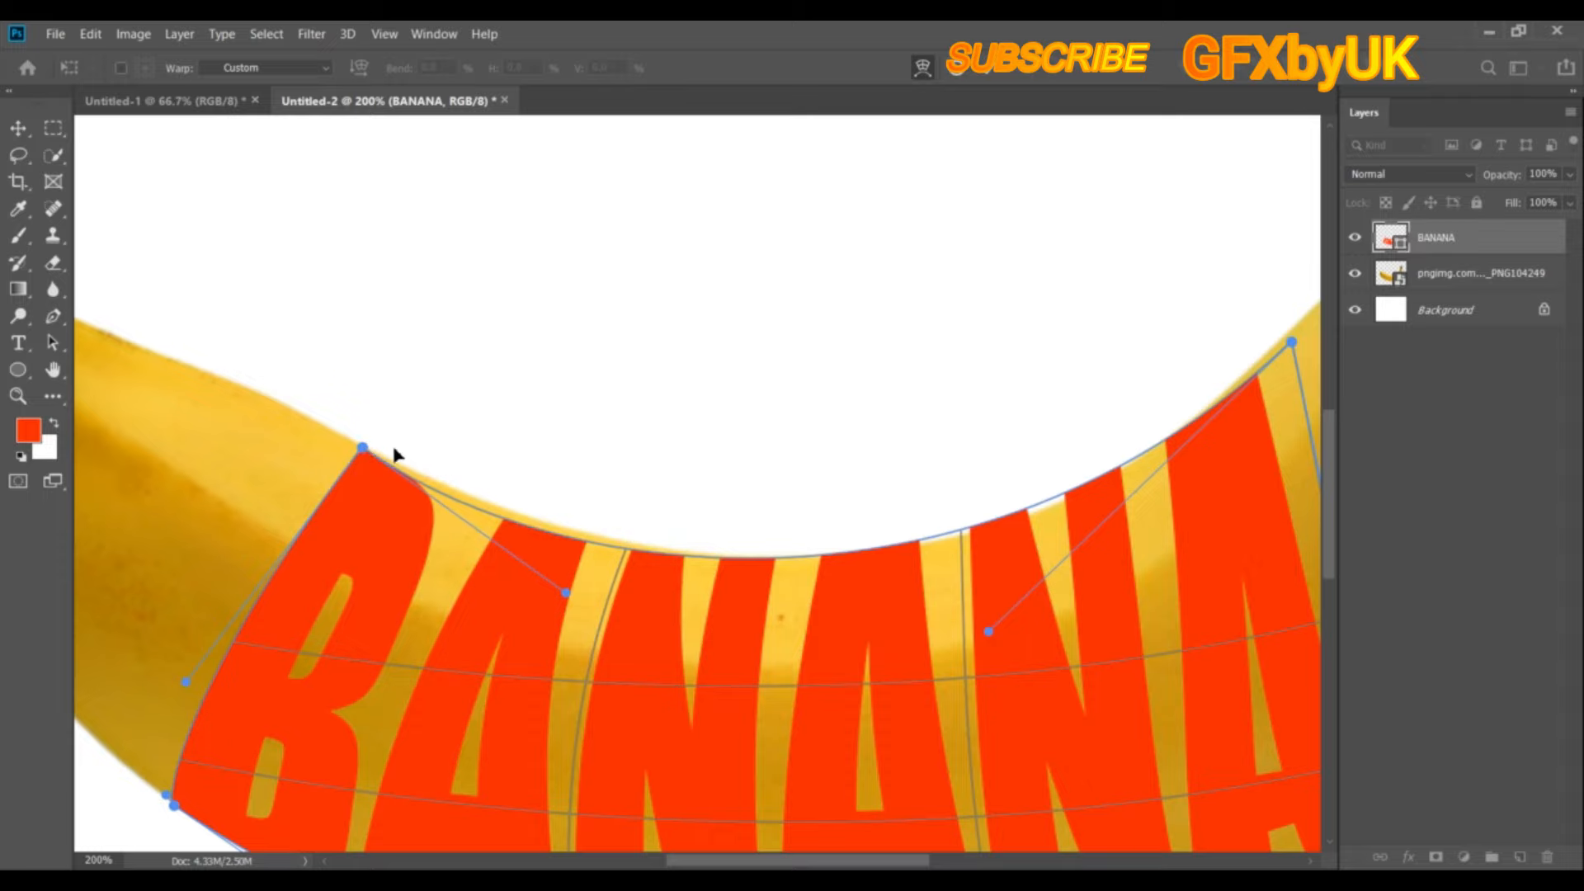
key("ctrl+plus")
left_click_drag(196, 429, 194, 424)
left_click_drag(220, 548, 580, 265)
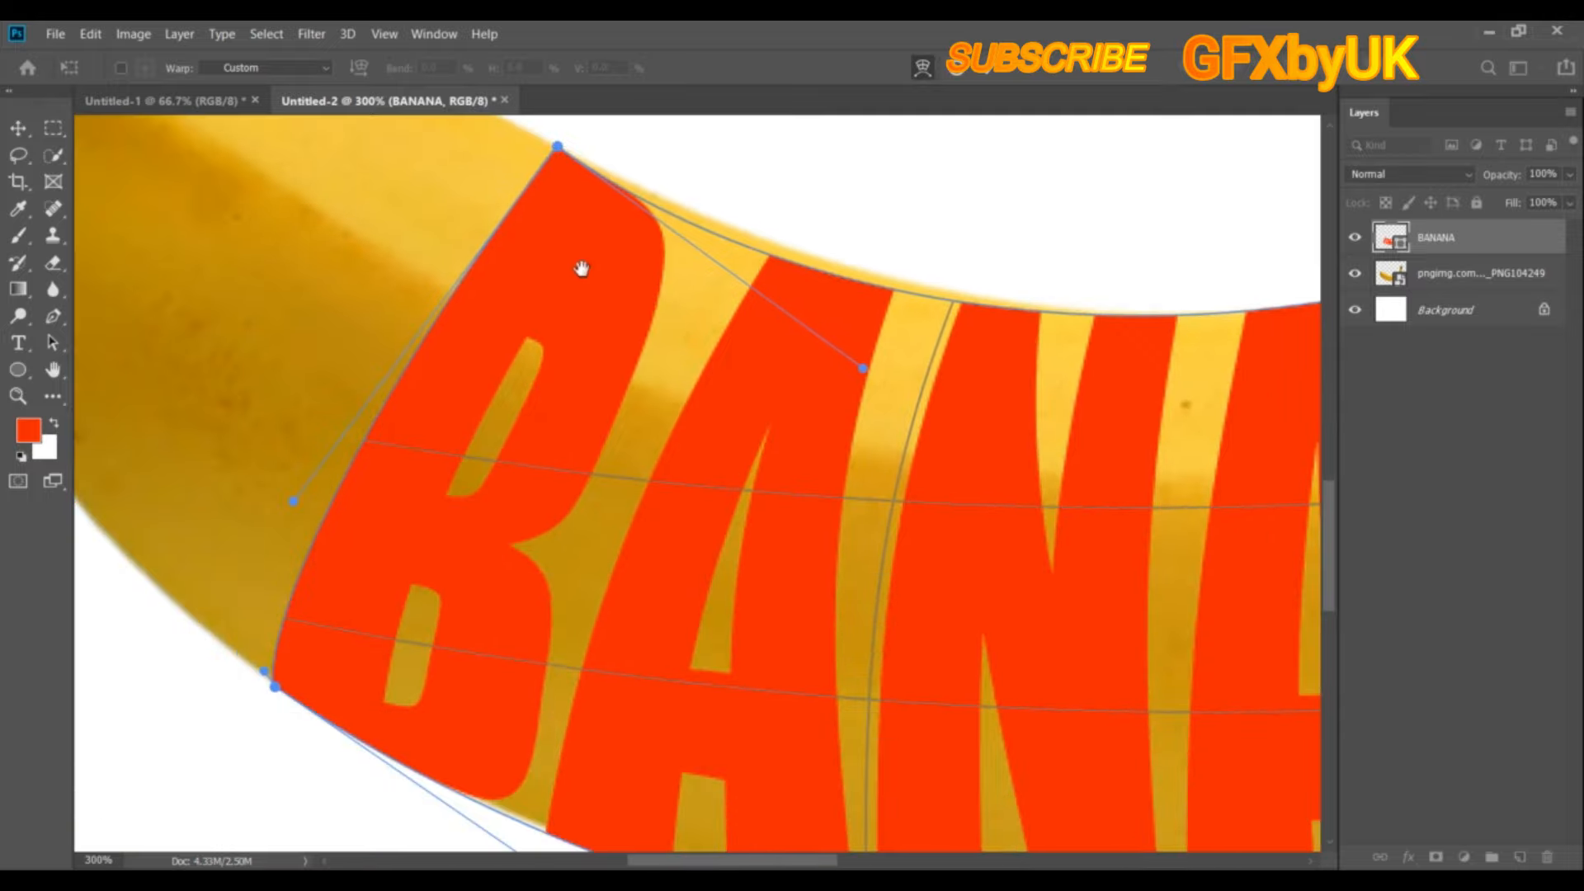
left_click_drag(1202, 396, 899, 542)
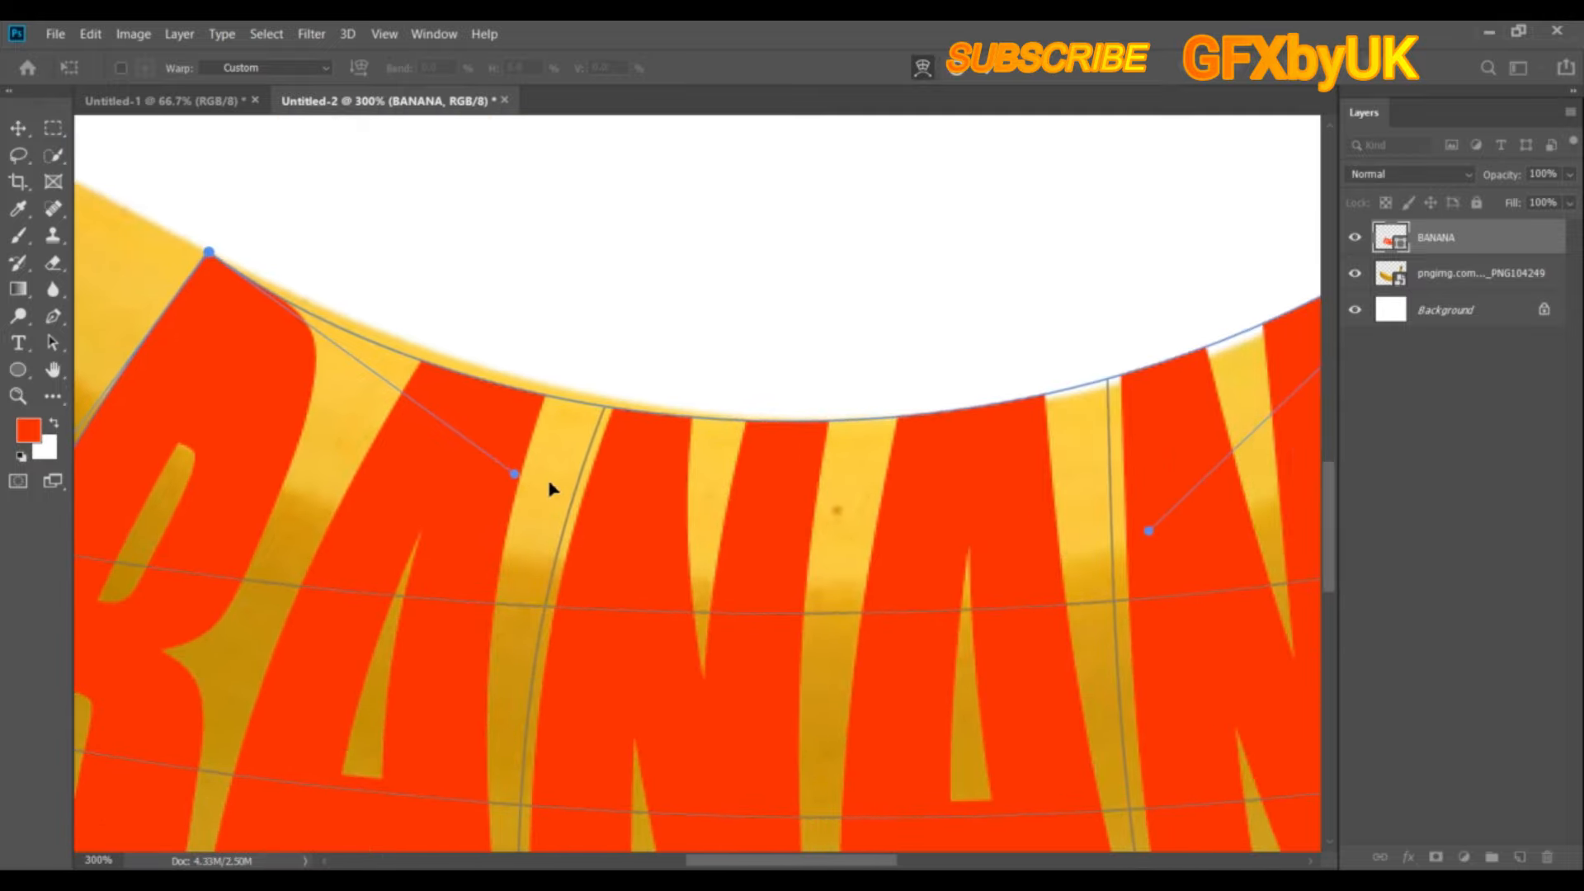
left_click_drag(513, 476, 554, 454)
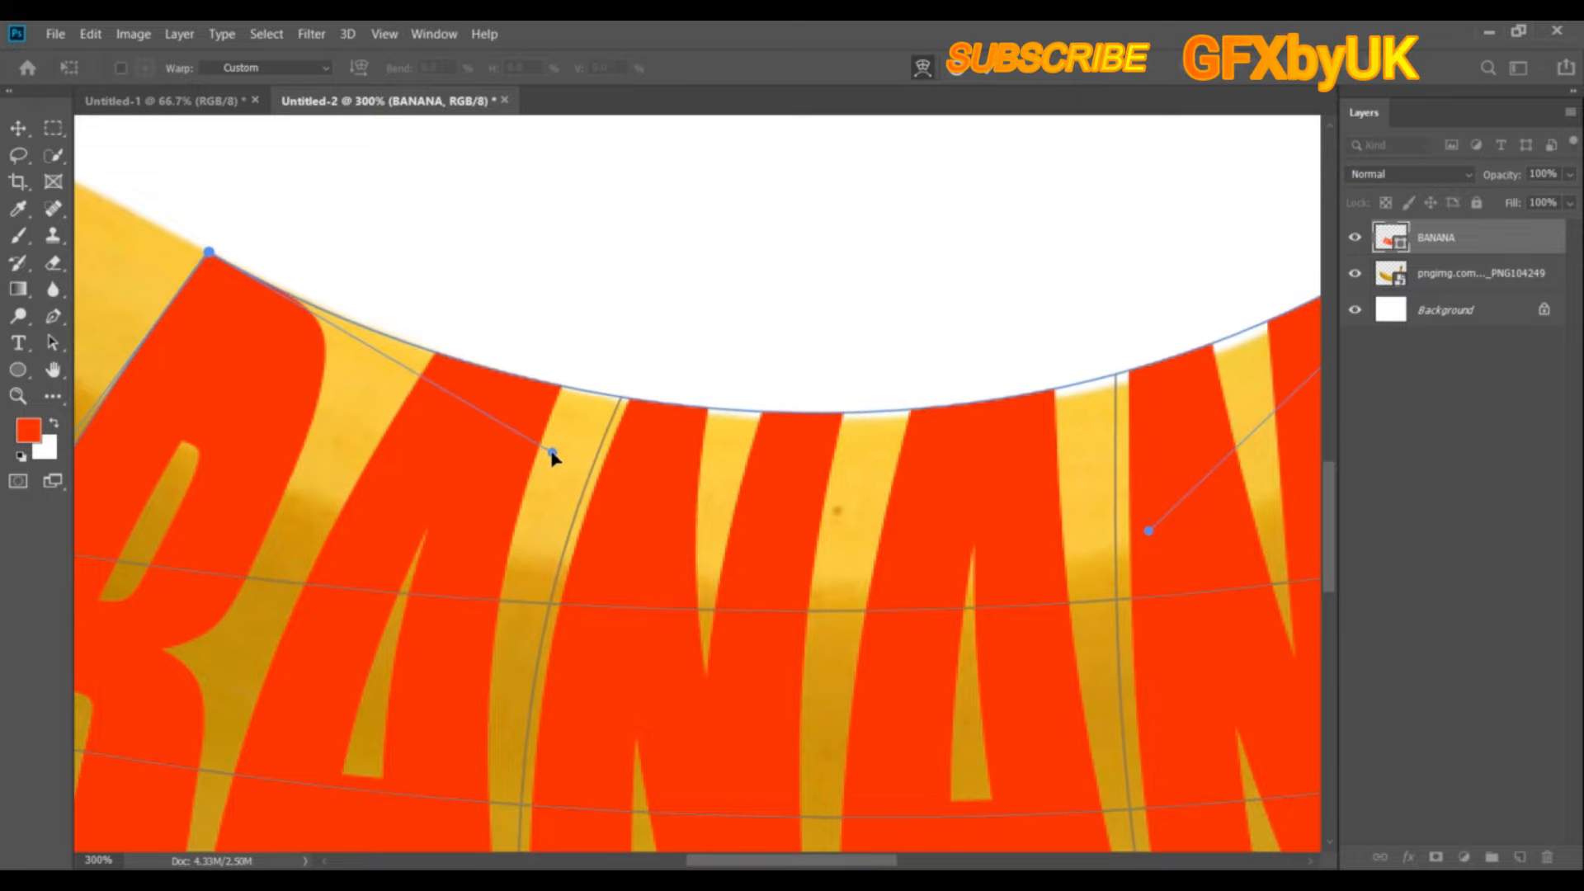
Fine-tune the warp's corner and curve handle above the final letters to fit the banana's upper outline
left_click_drag(1048, 457, 753, 511)
left_click_drag(857, 579, 871, 597)
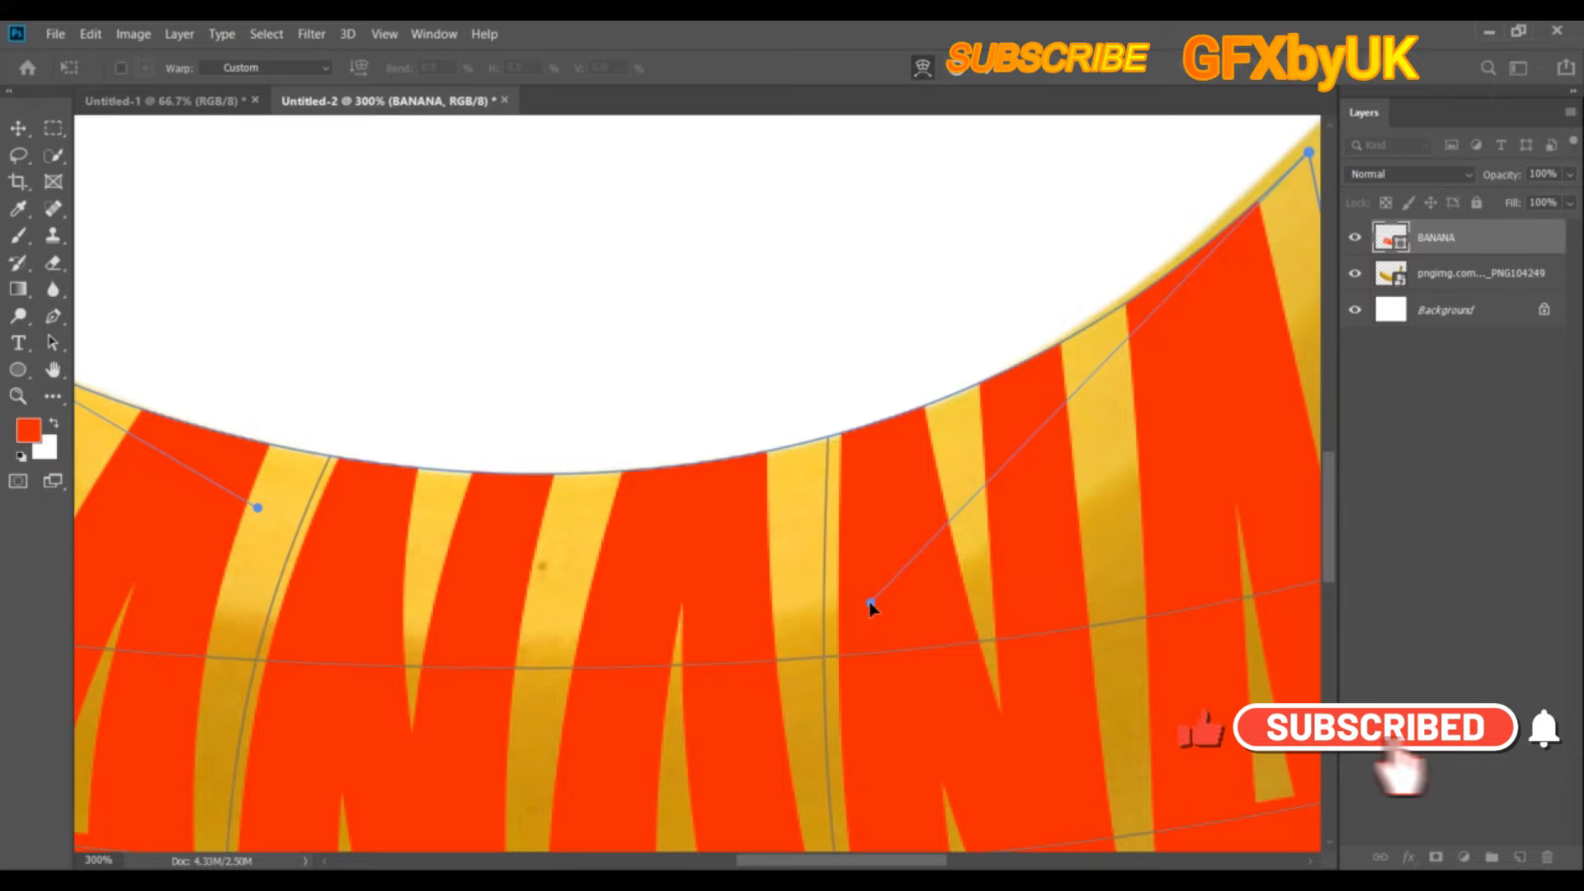
scroll(1113, 276, "right", 5)
left_click_drag(1111, 159, 1106, 158)
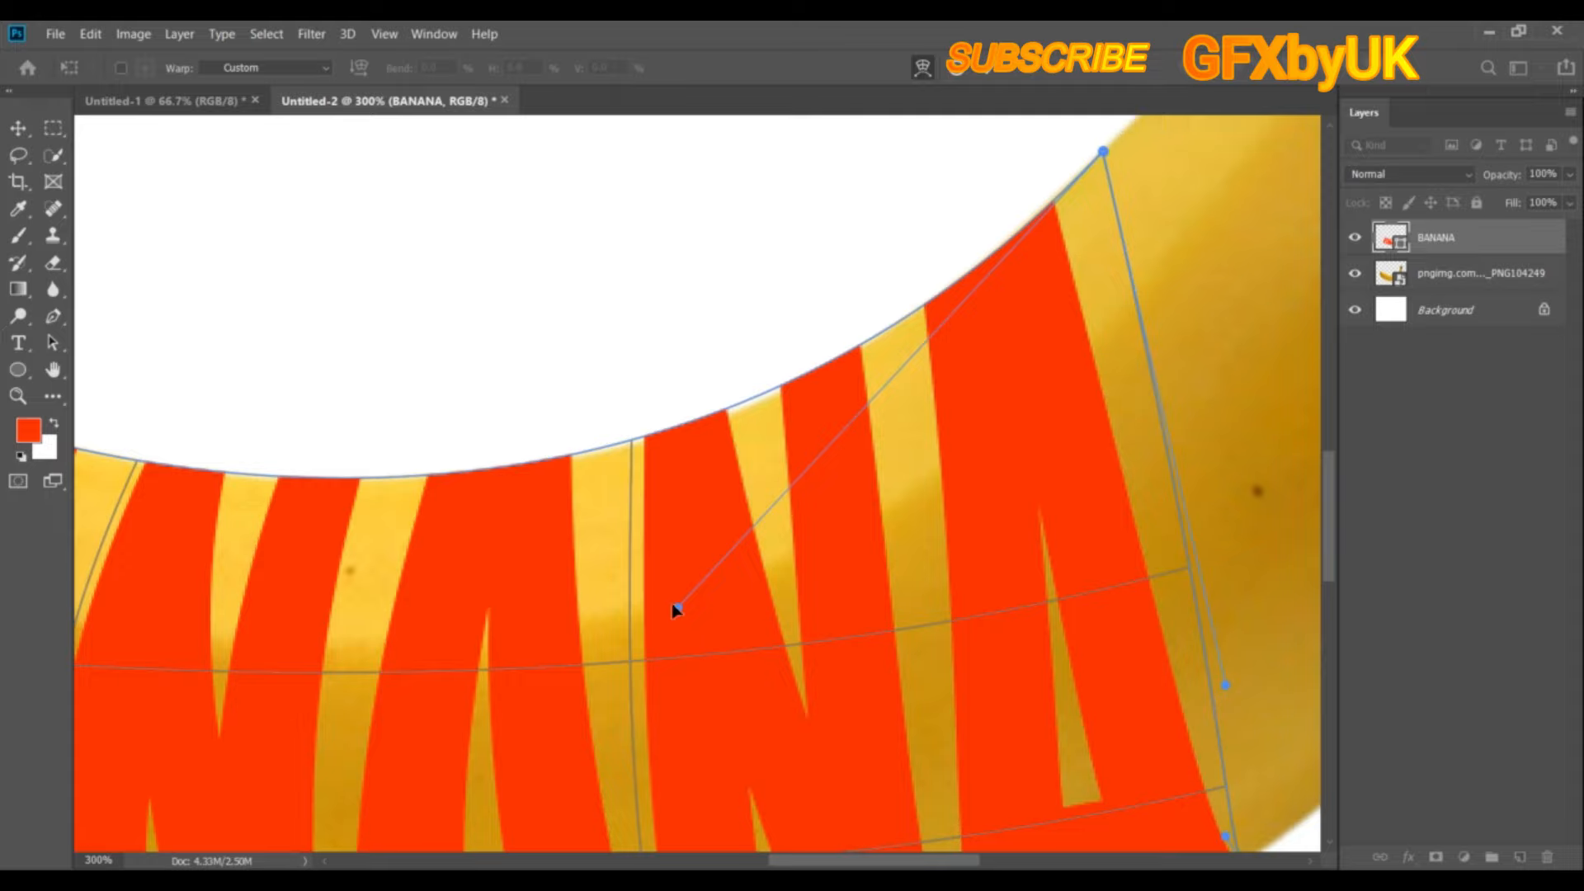
mouse_move(675, 609)
left_mouse_down()
mouse_move(696, 602)
mouse_move(681, 619)
left_mouse_up()
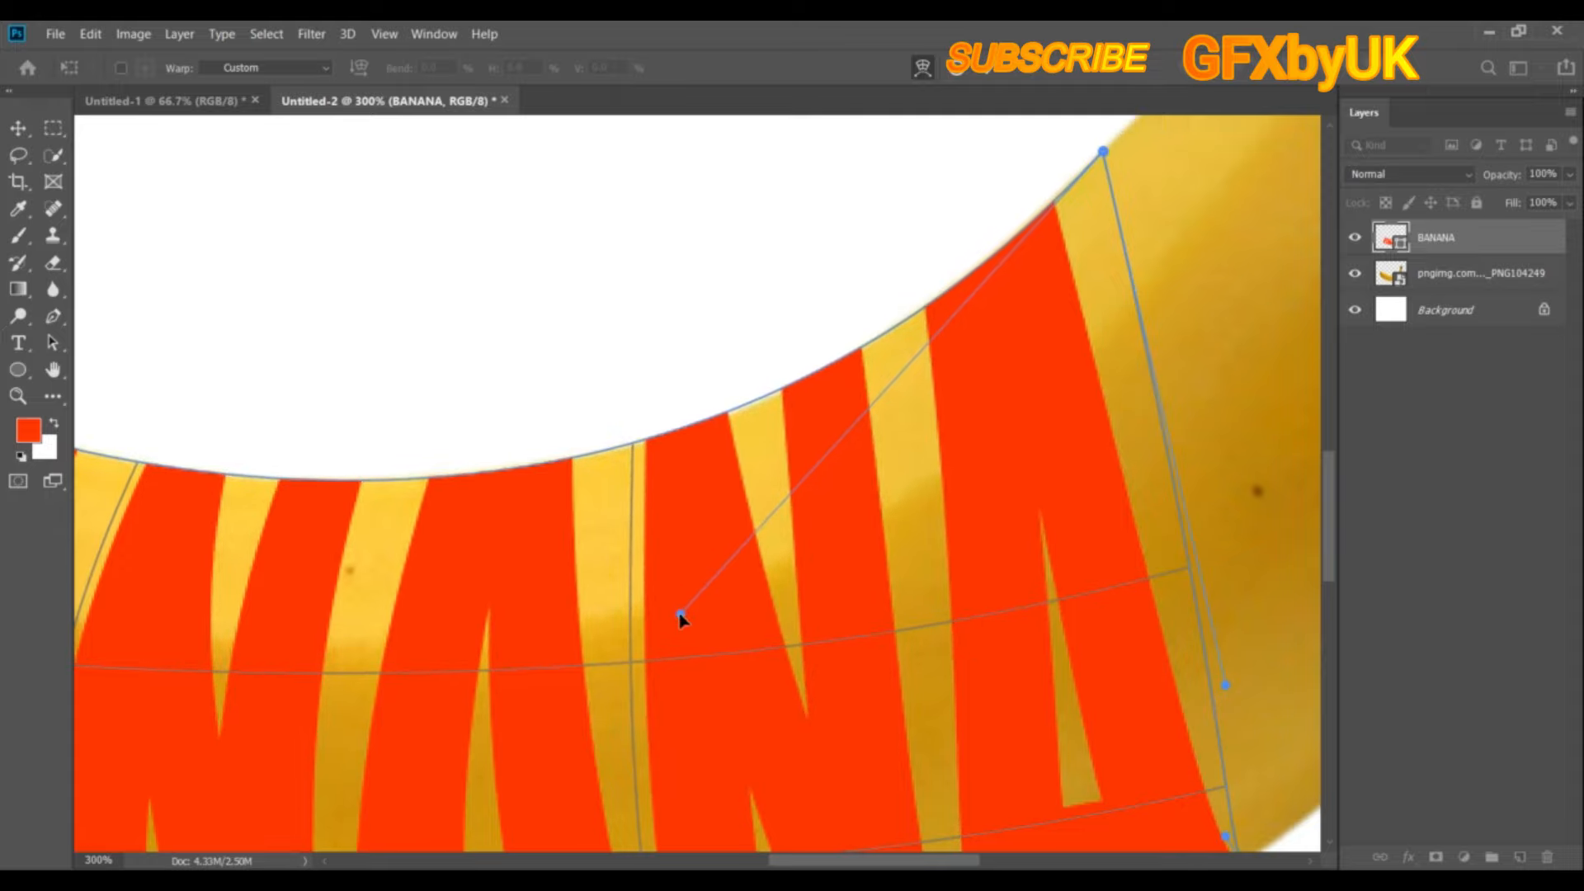
Adjust the warp corner below the last A and both lower curve handles to fit the banana's bottom outline
scroll(951, 272, "down", 8)
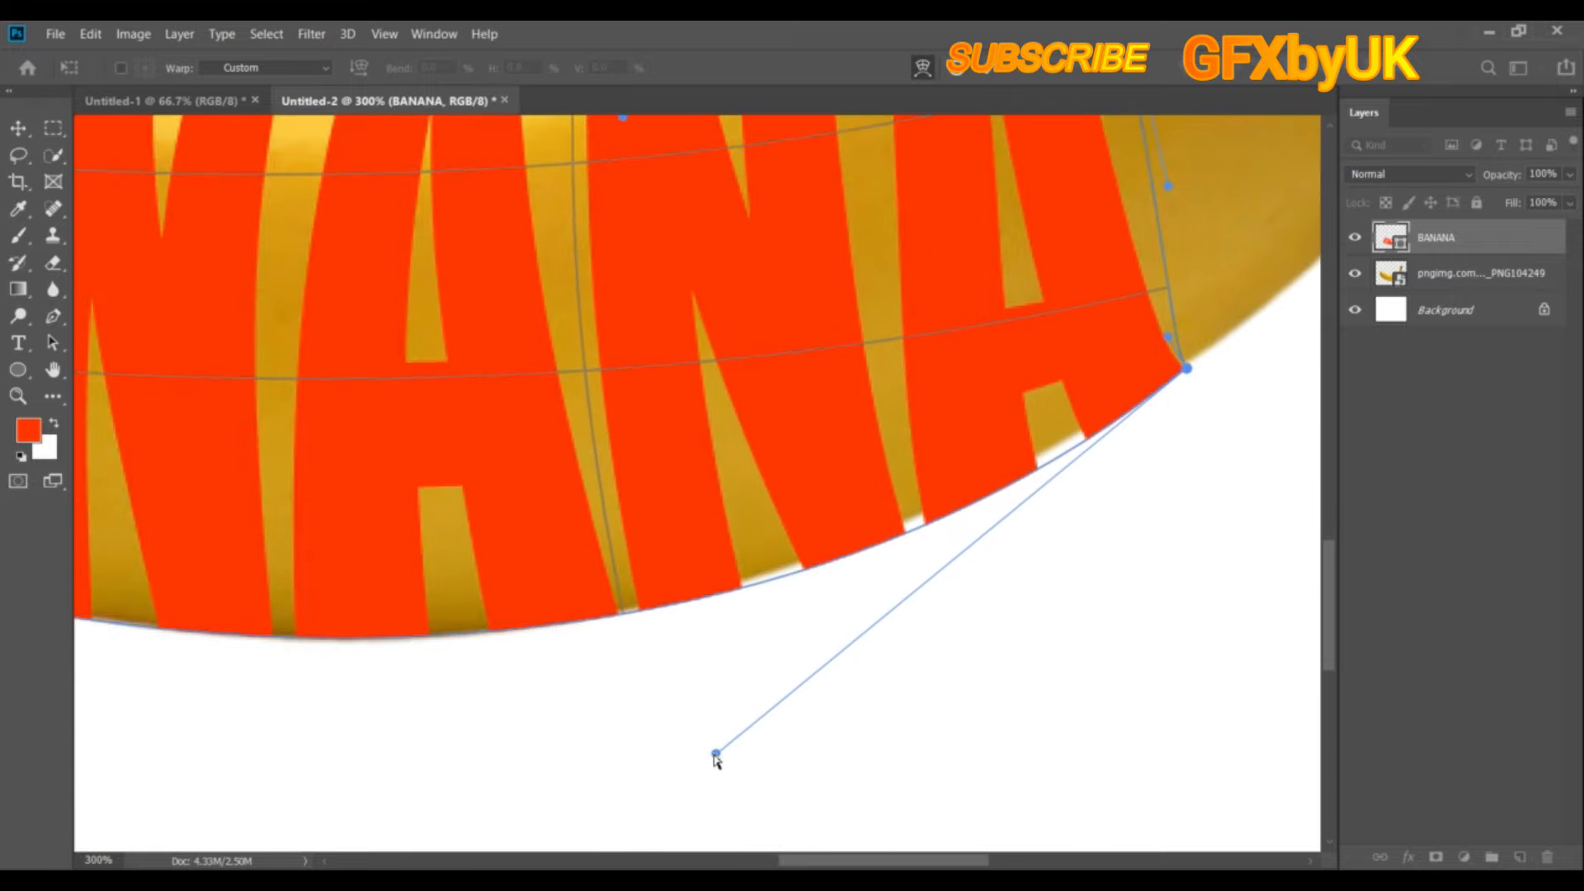
left_click_drag(716, 754, 715, 735)
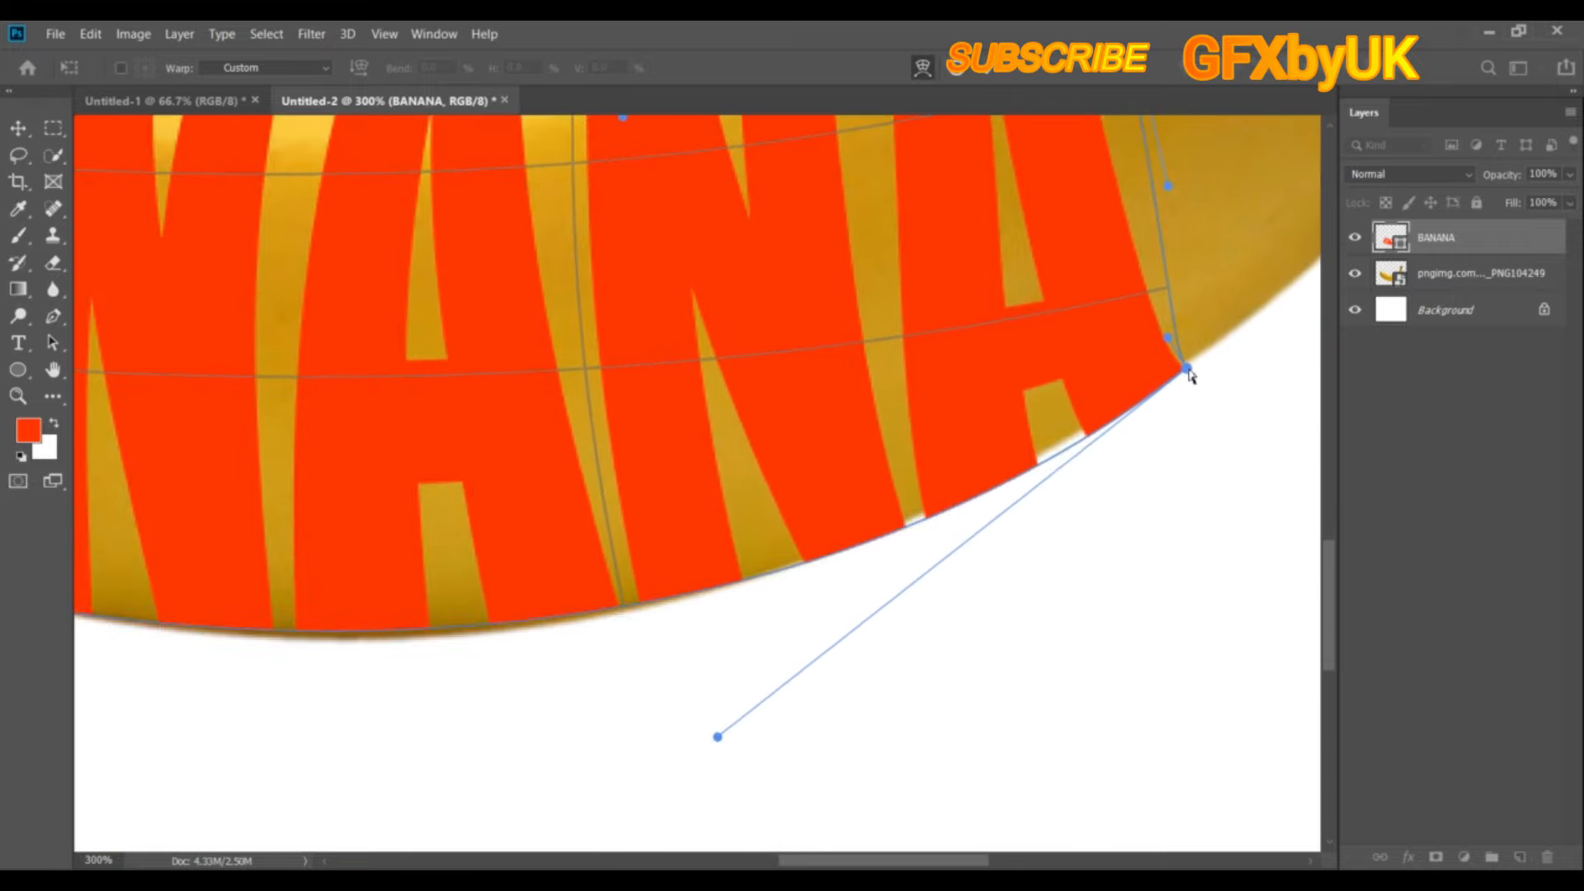
left_click_drag(1186, 368, 1187, 363)
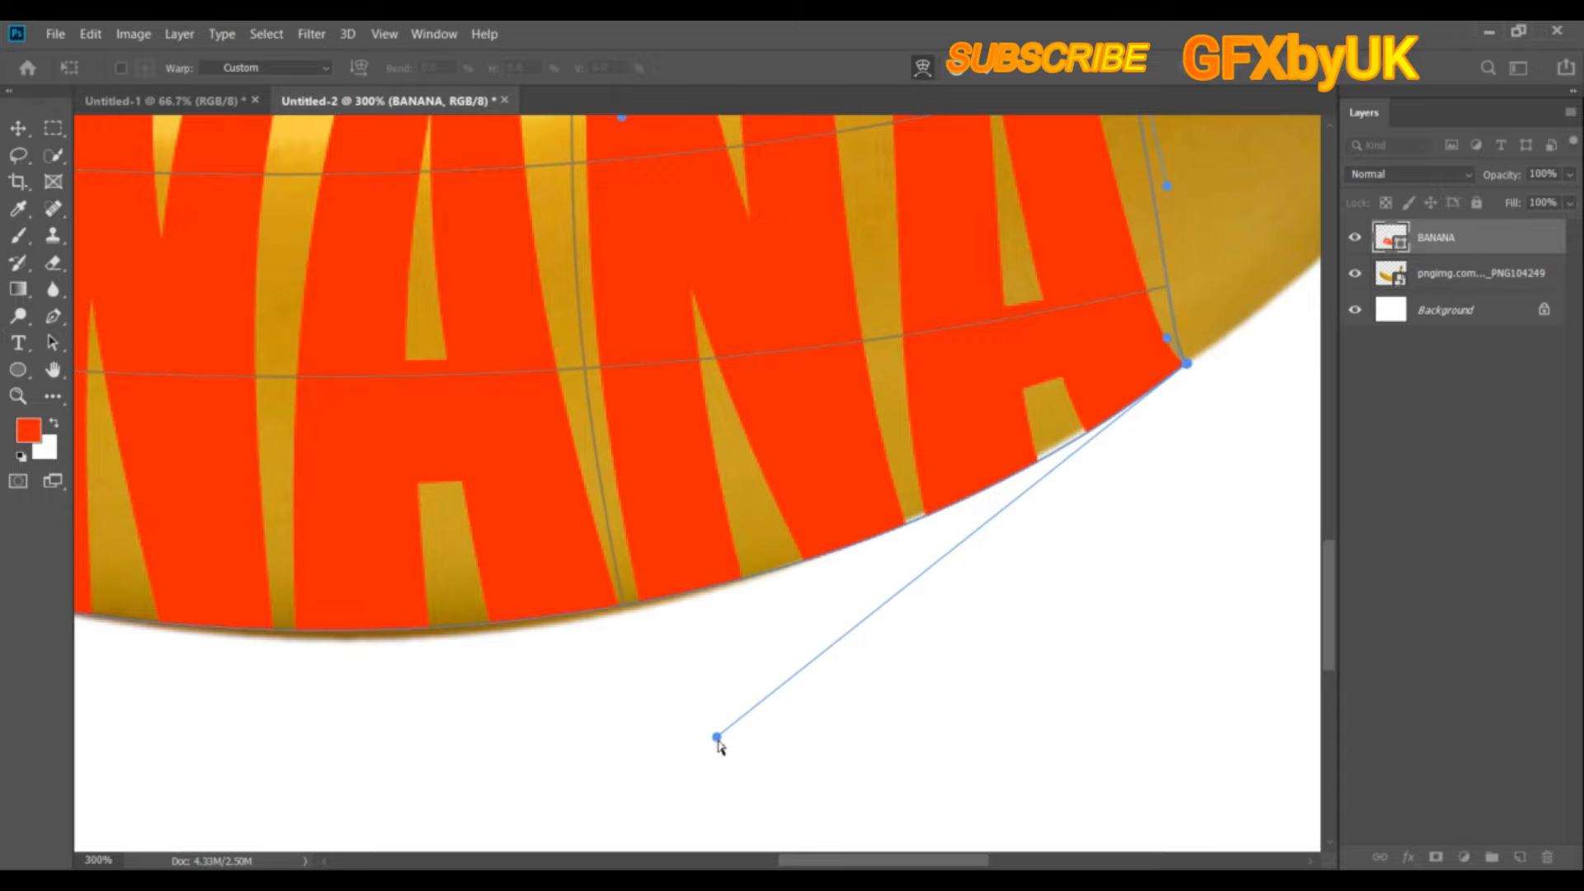
left_click_drag(717, 739, 717, 725)
left_click_drag(513, 541, 872, 461)
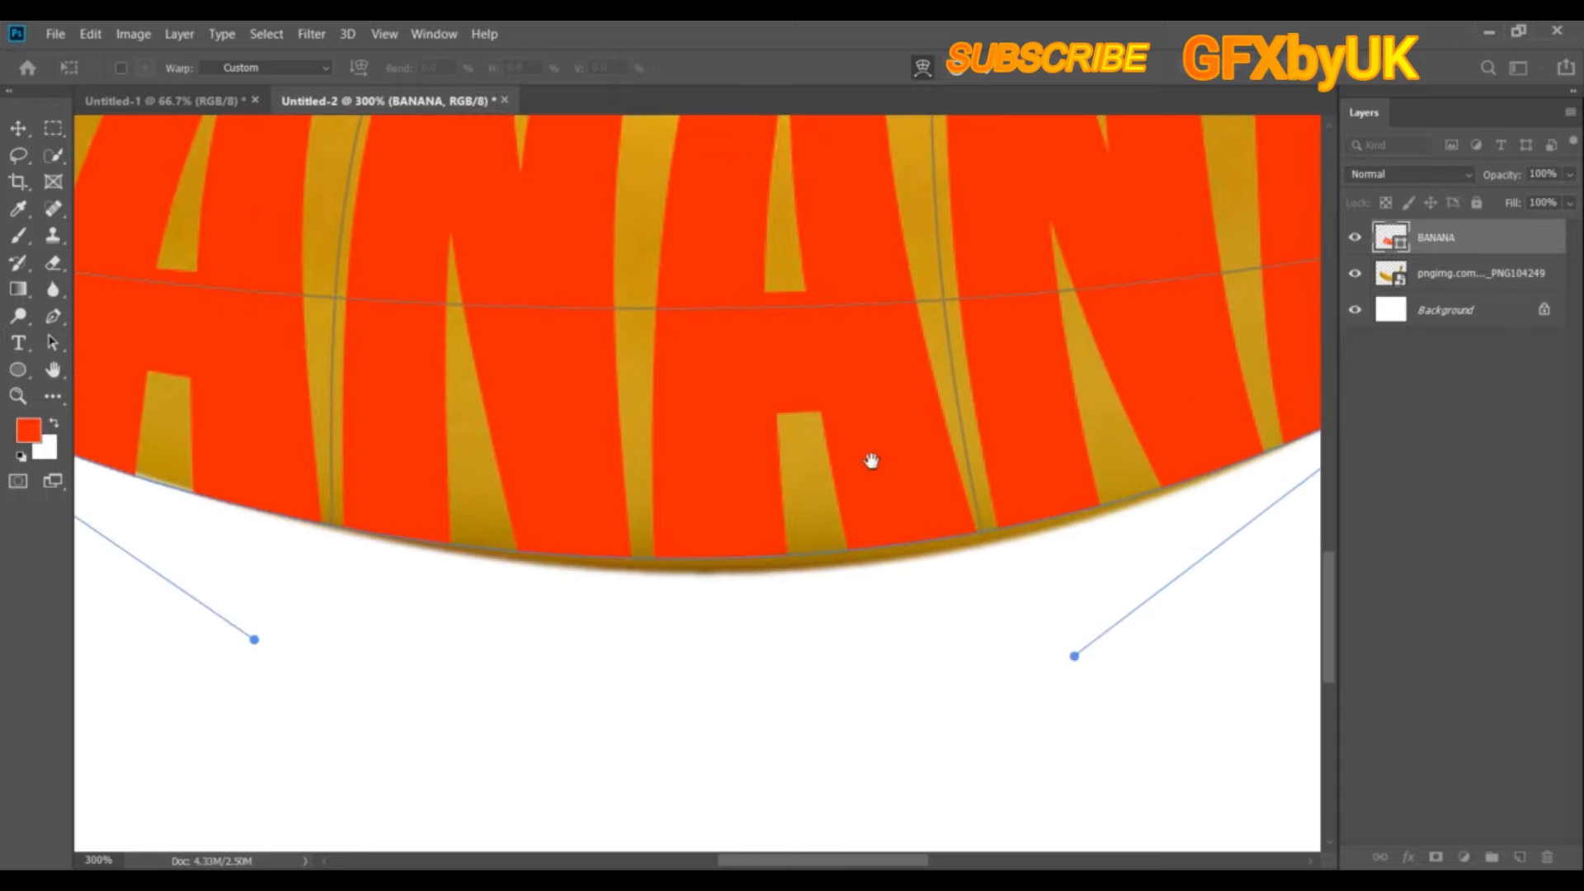
left_click_drag(254, 640, 275, 666)
left_click_drag(1074, 657, 1060, 669)
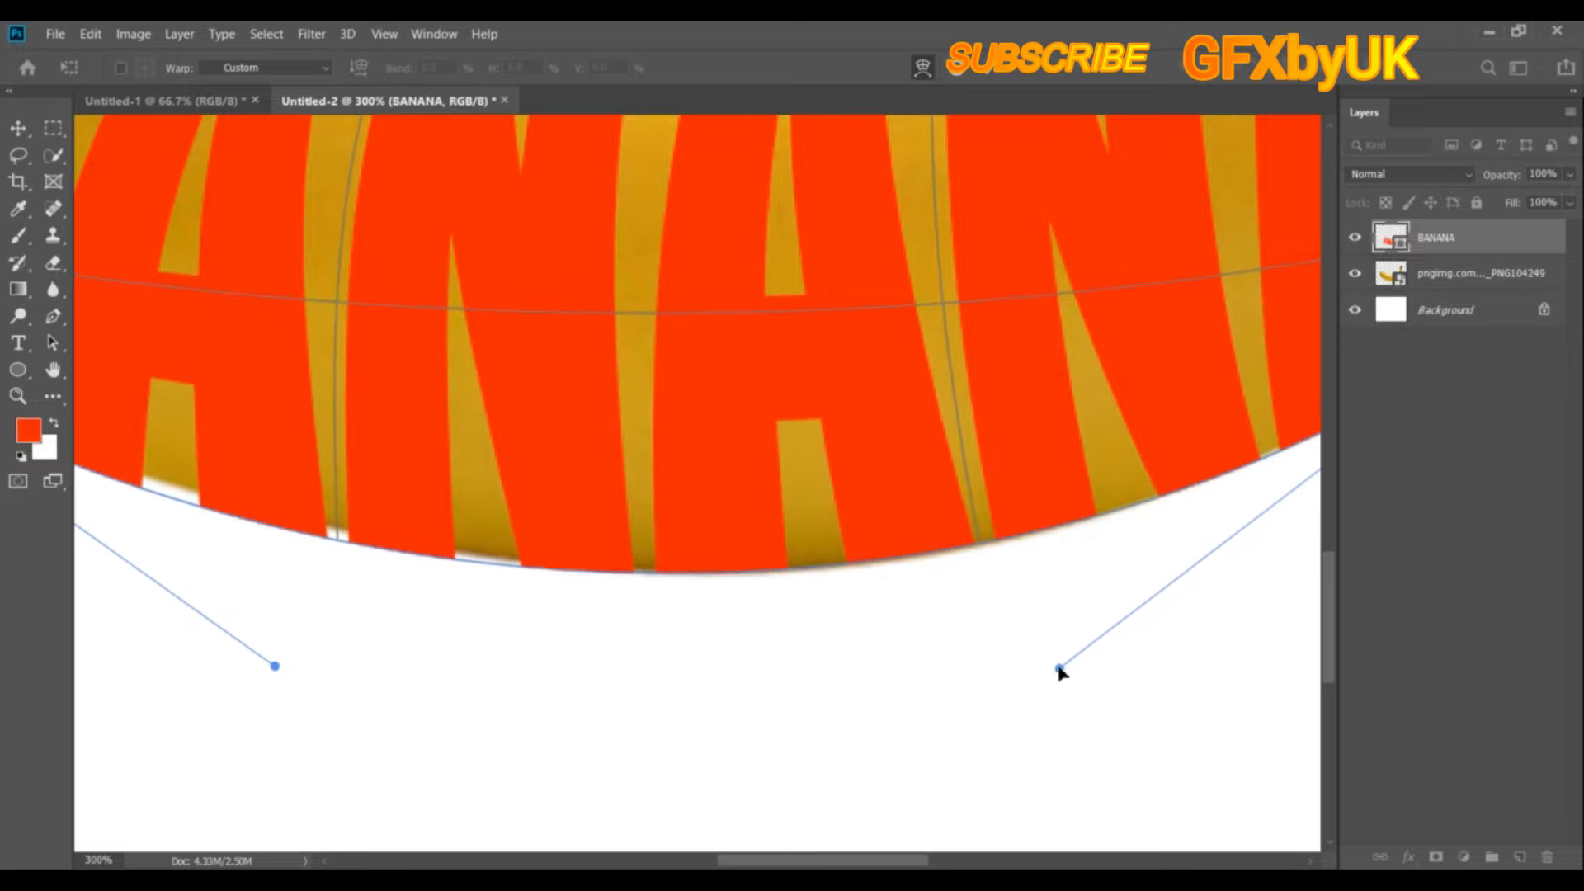
Fine-tune the warp's lower edge beneath the first letters until it closely follows the banana's underside
left_click_drag(993, 605, 1114, 550)
left_click_drag(497, 574, 755, 581)
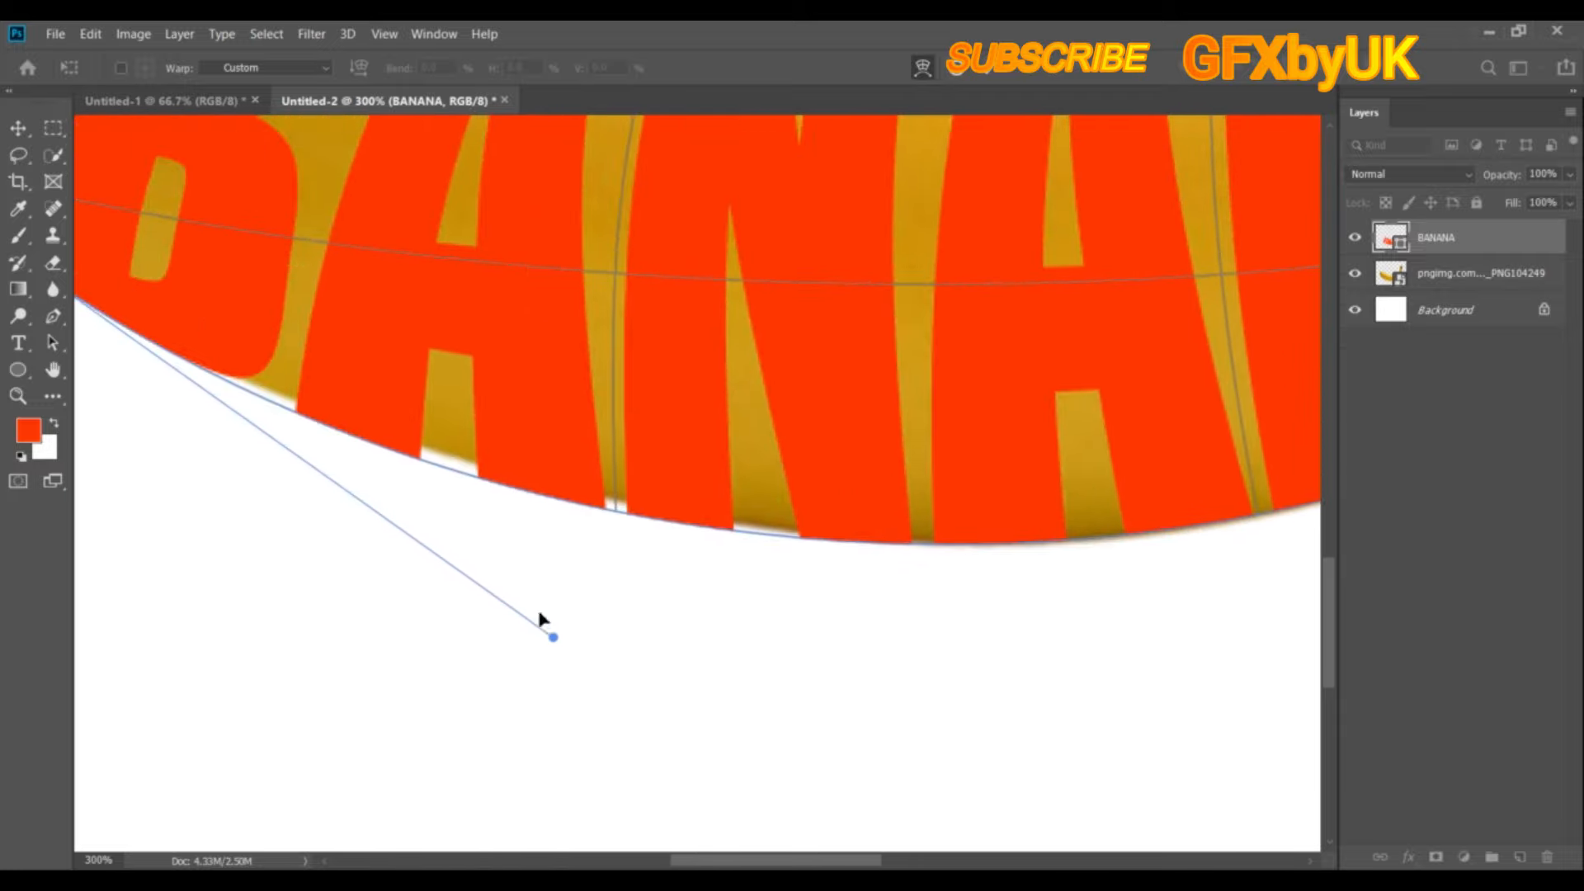
left_click_drag(553, 636, 565, 627)
left_click_drag(887, 471, 643, 544)
left_click_drag(779, 609, 781, 609)
left_click_drag(559, 485, 881, 472)
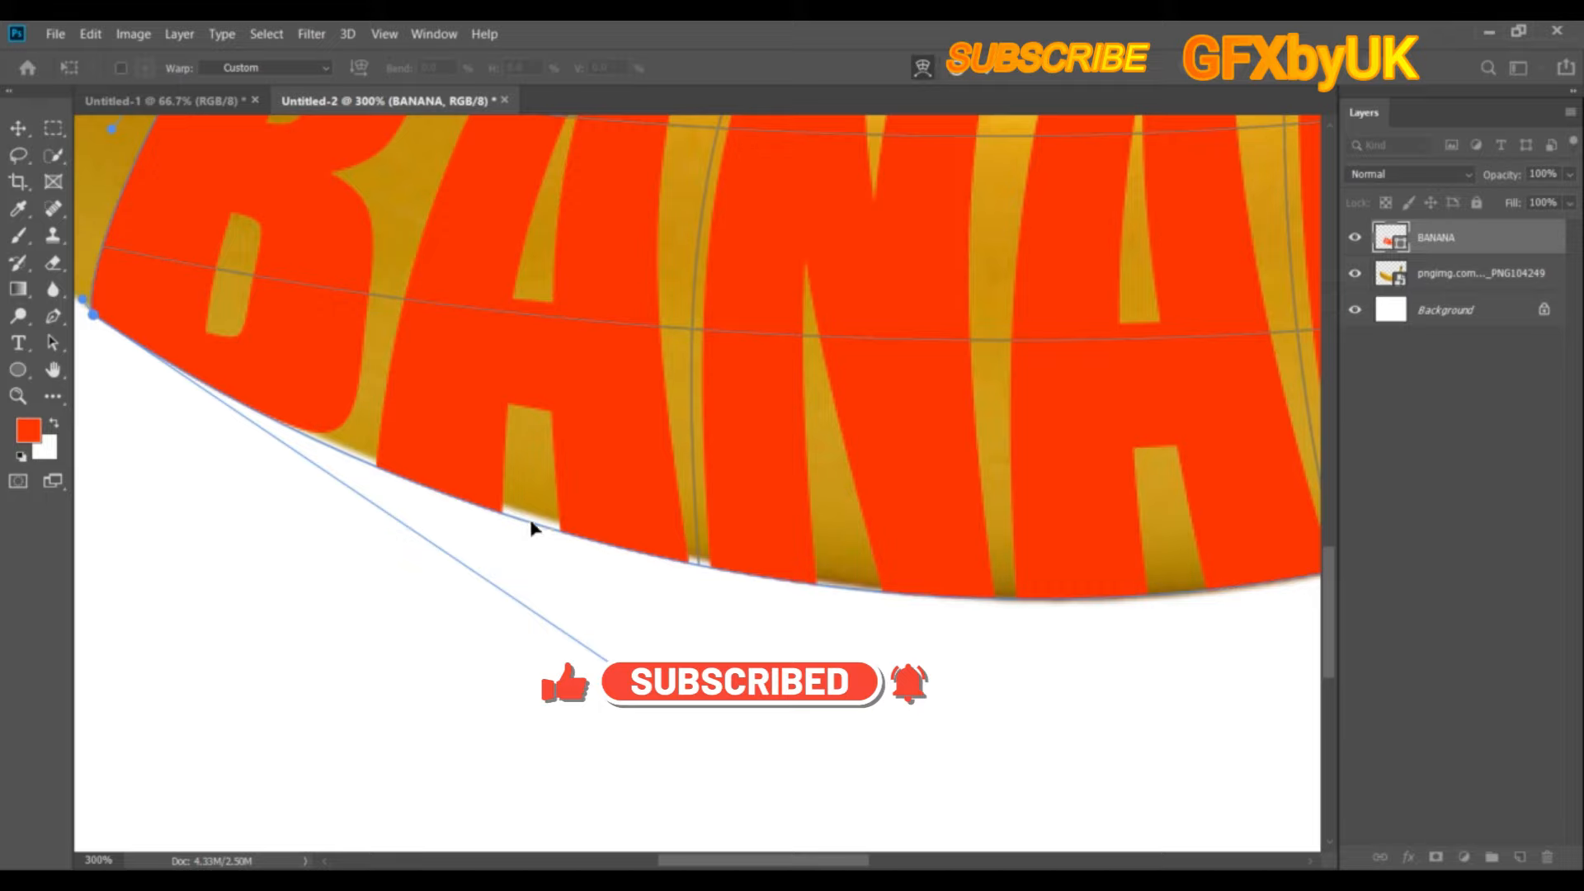
left_click_drag(532, 525, 537, 517)
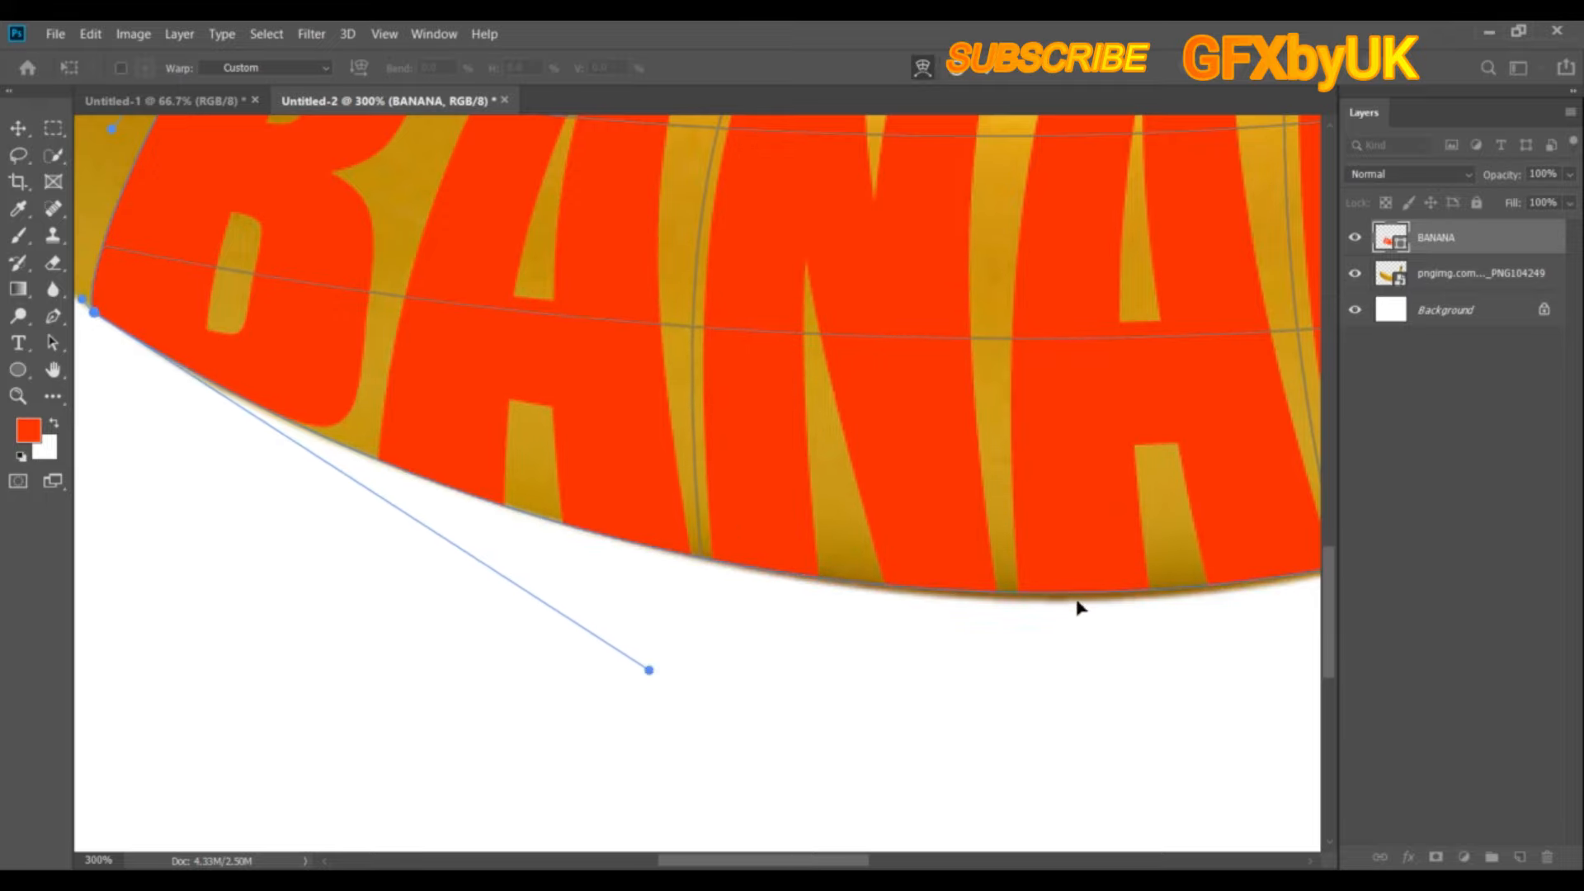
left_click_drag(1120, 608, 1123, 603)
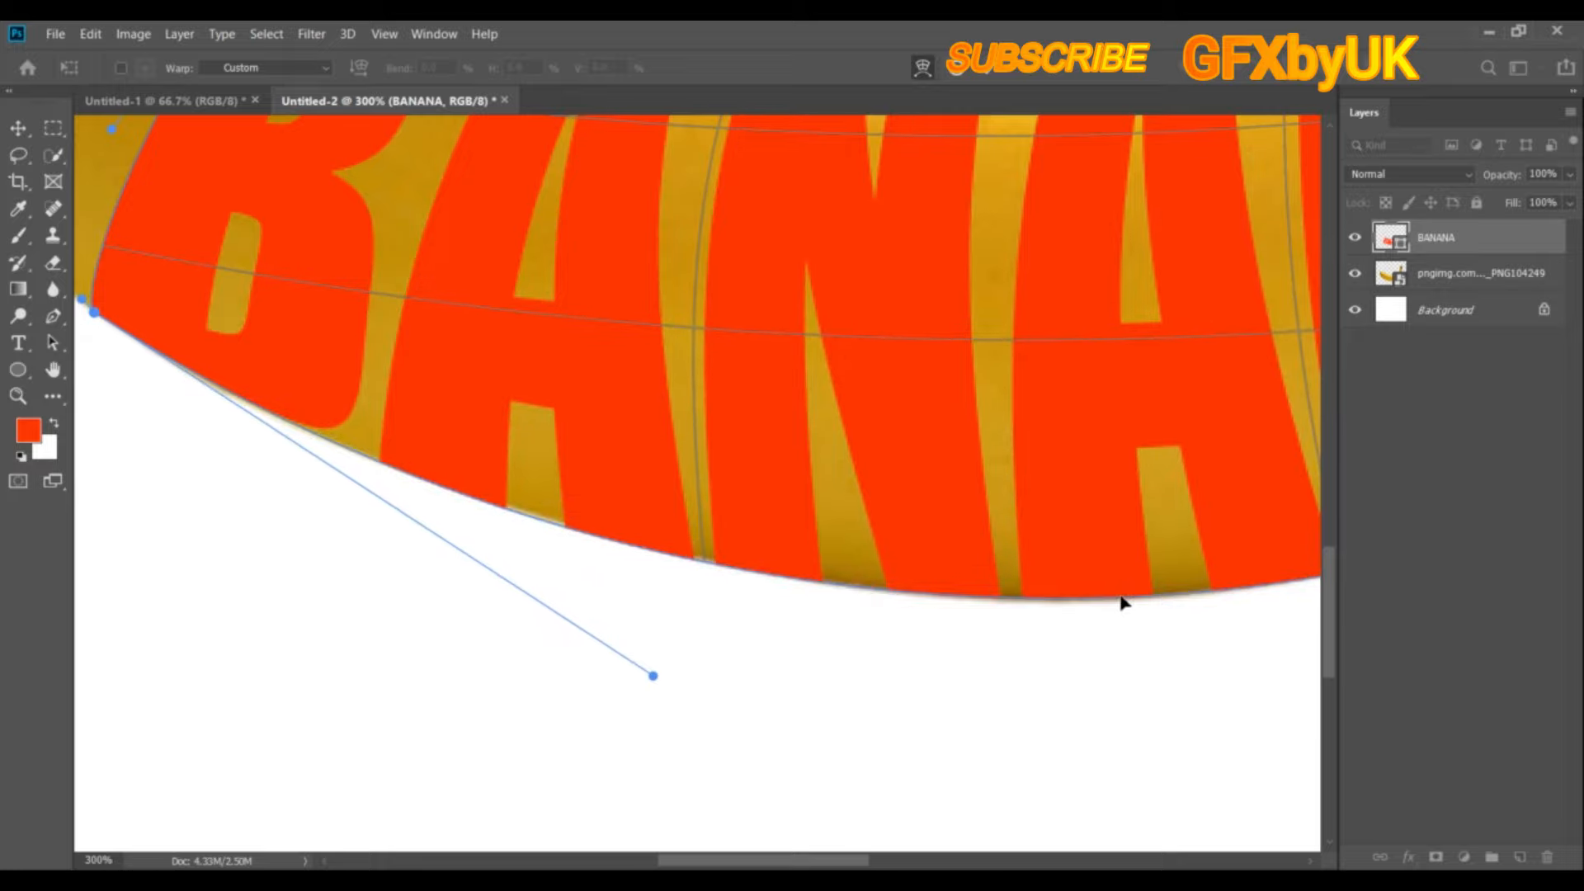
Apply the warp to the BANANA shape and select the banana image layer
key("ctrl+0")
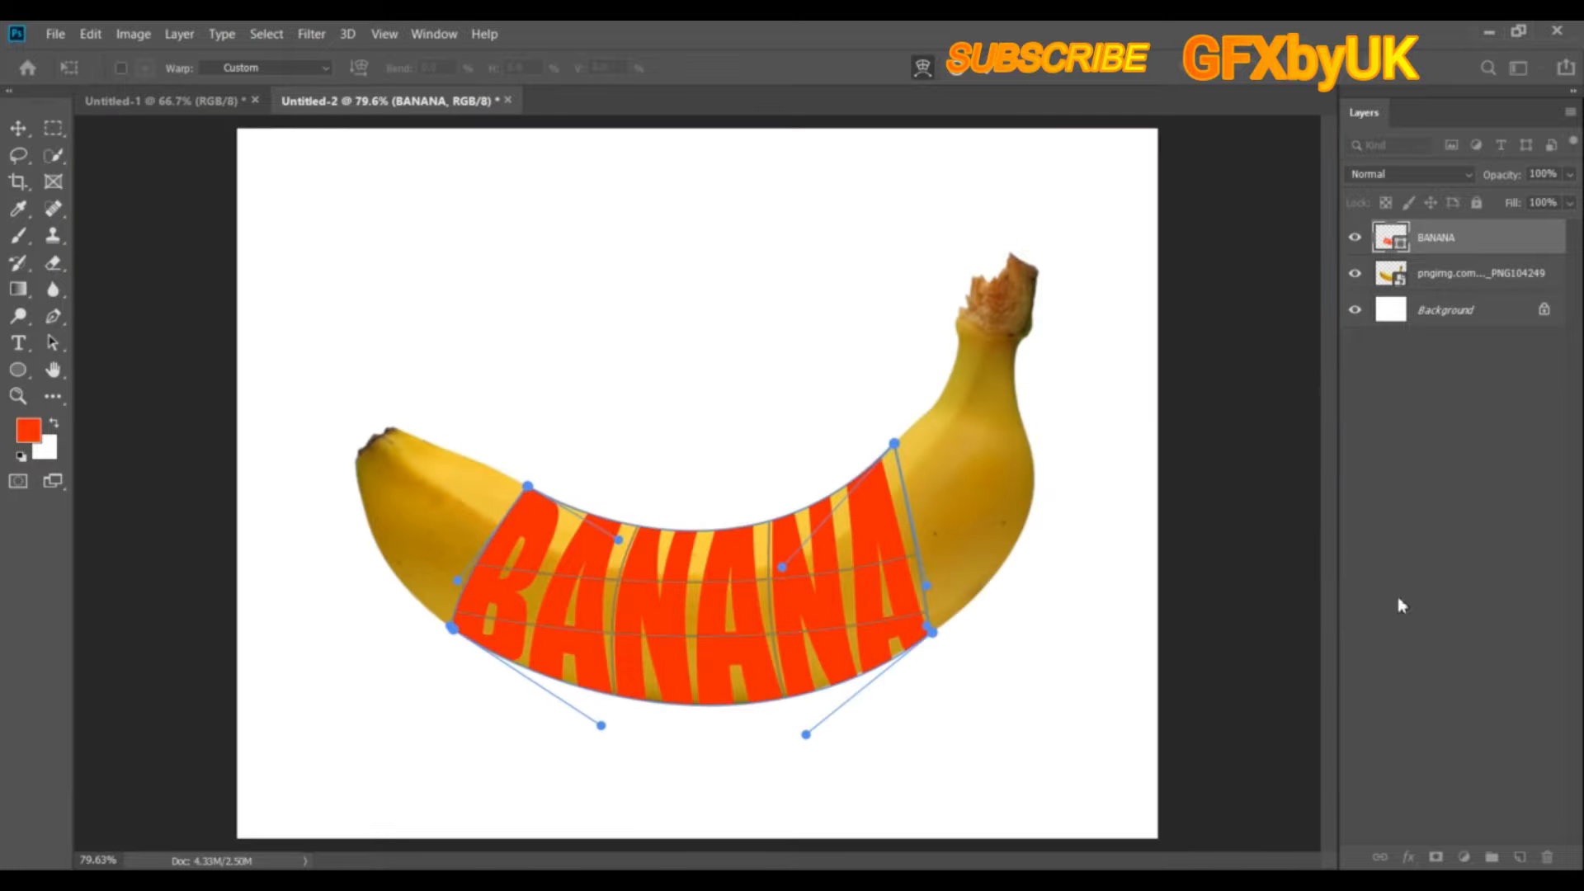
key("Return")
left_click(1419, 276)
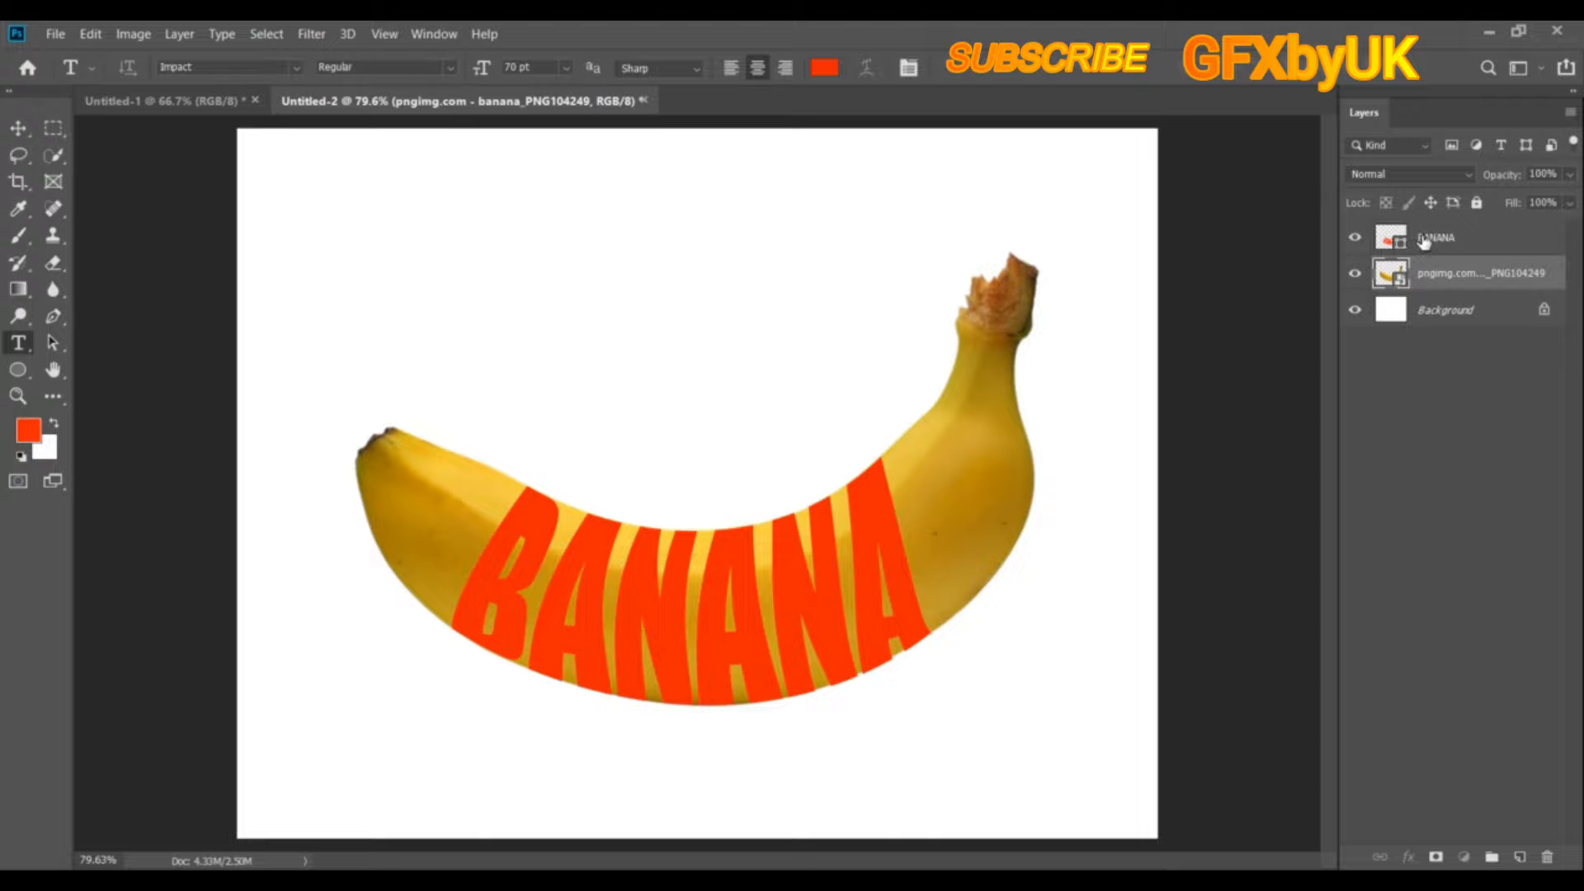
Load the BANANA shape's outline as a selection and add it as a layer mask to the banana image layer
left_click(1391, 240)
left_click(1391, 239, "ctrl")
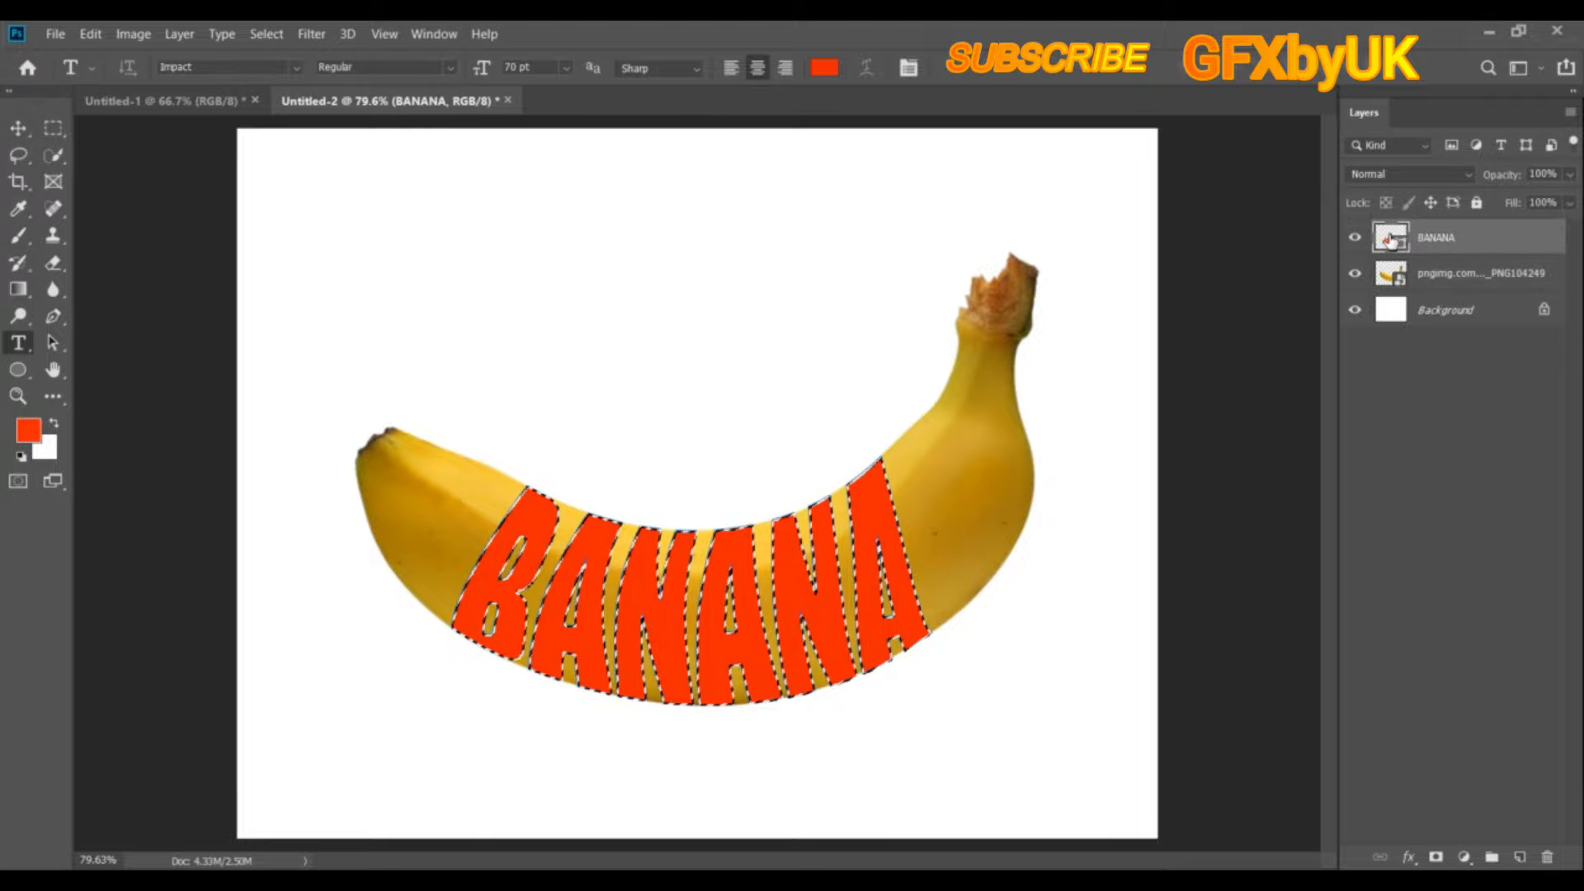
left_click(1438, 282)
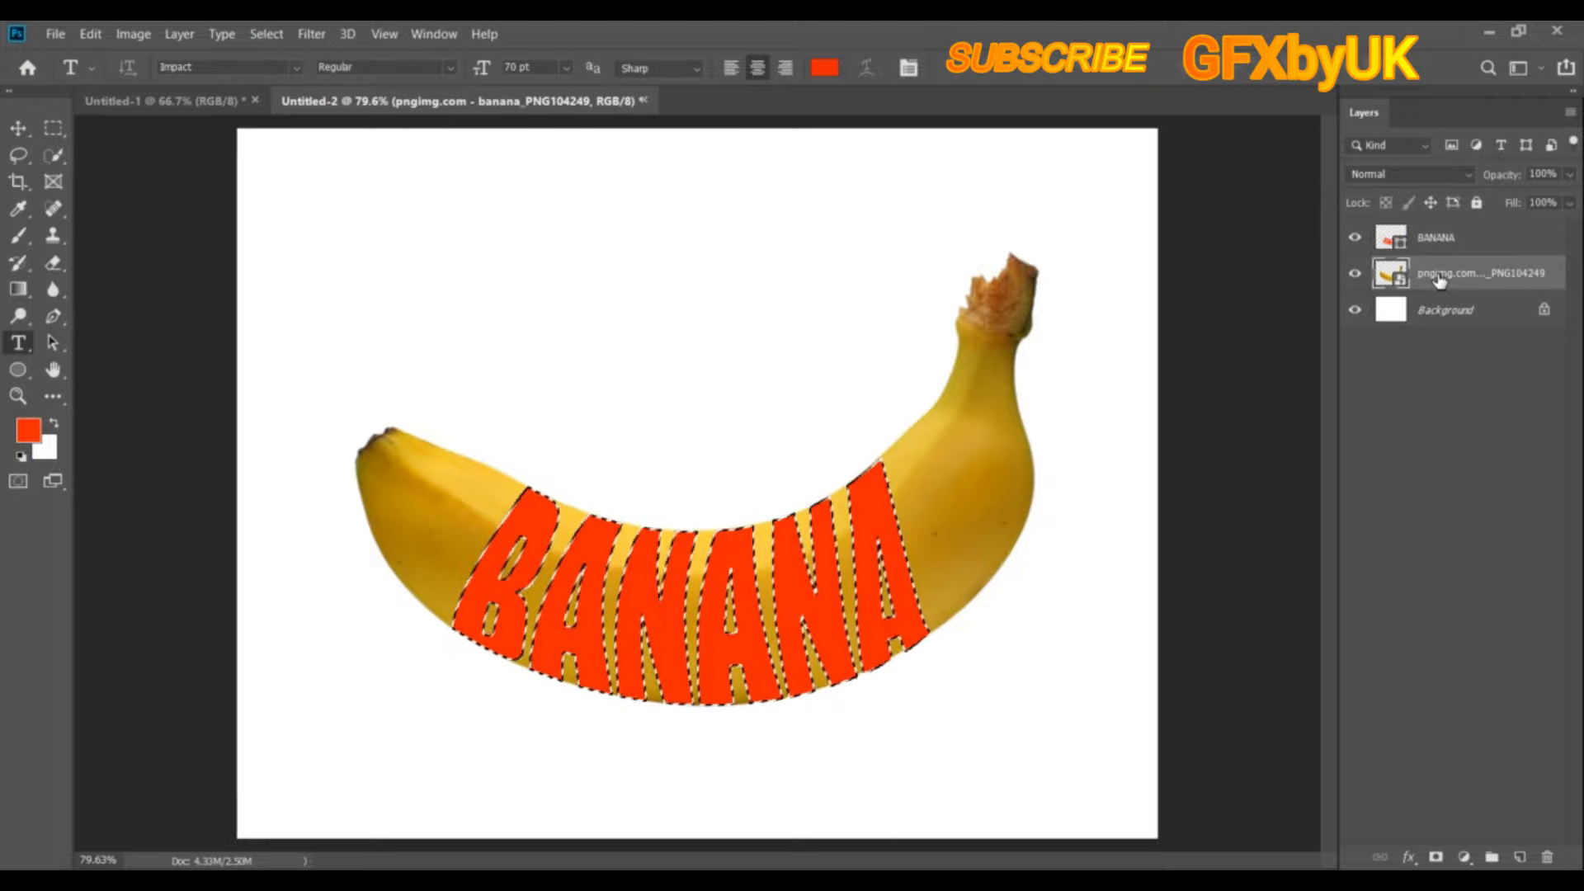
left_click(1436, 858)
Paint on the banana image's layer mask with a white brush to reveal both fruit ends outside the lettering, including the stem
left_click(17, 239)
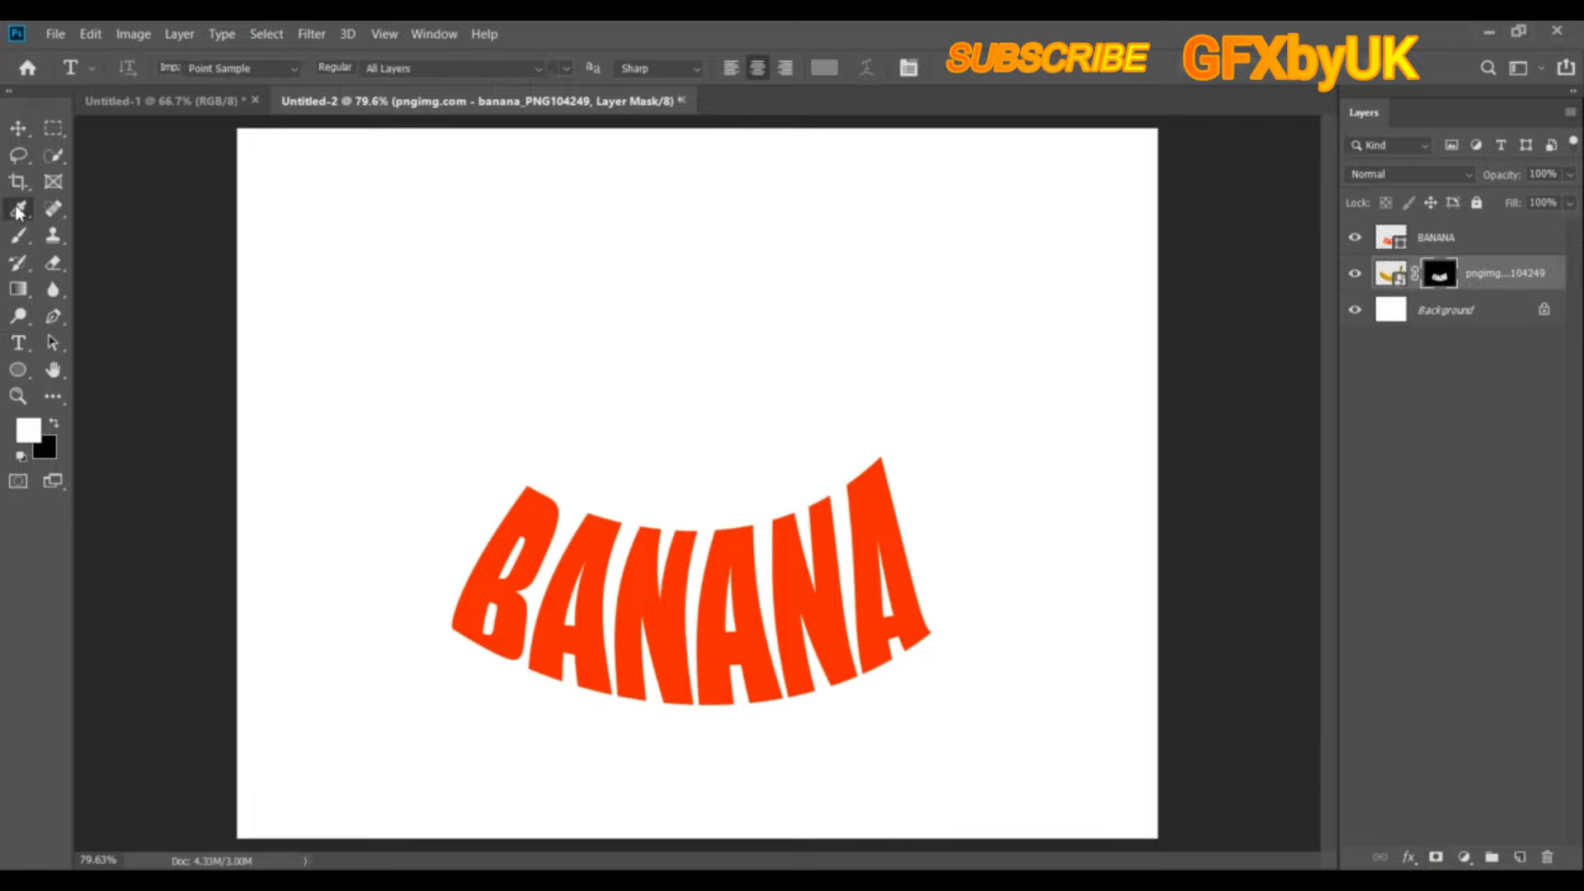
left_click(29, 427)
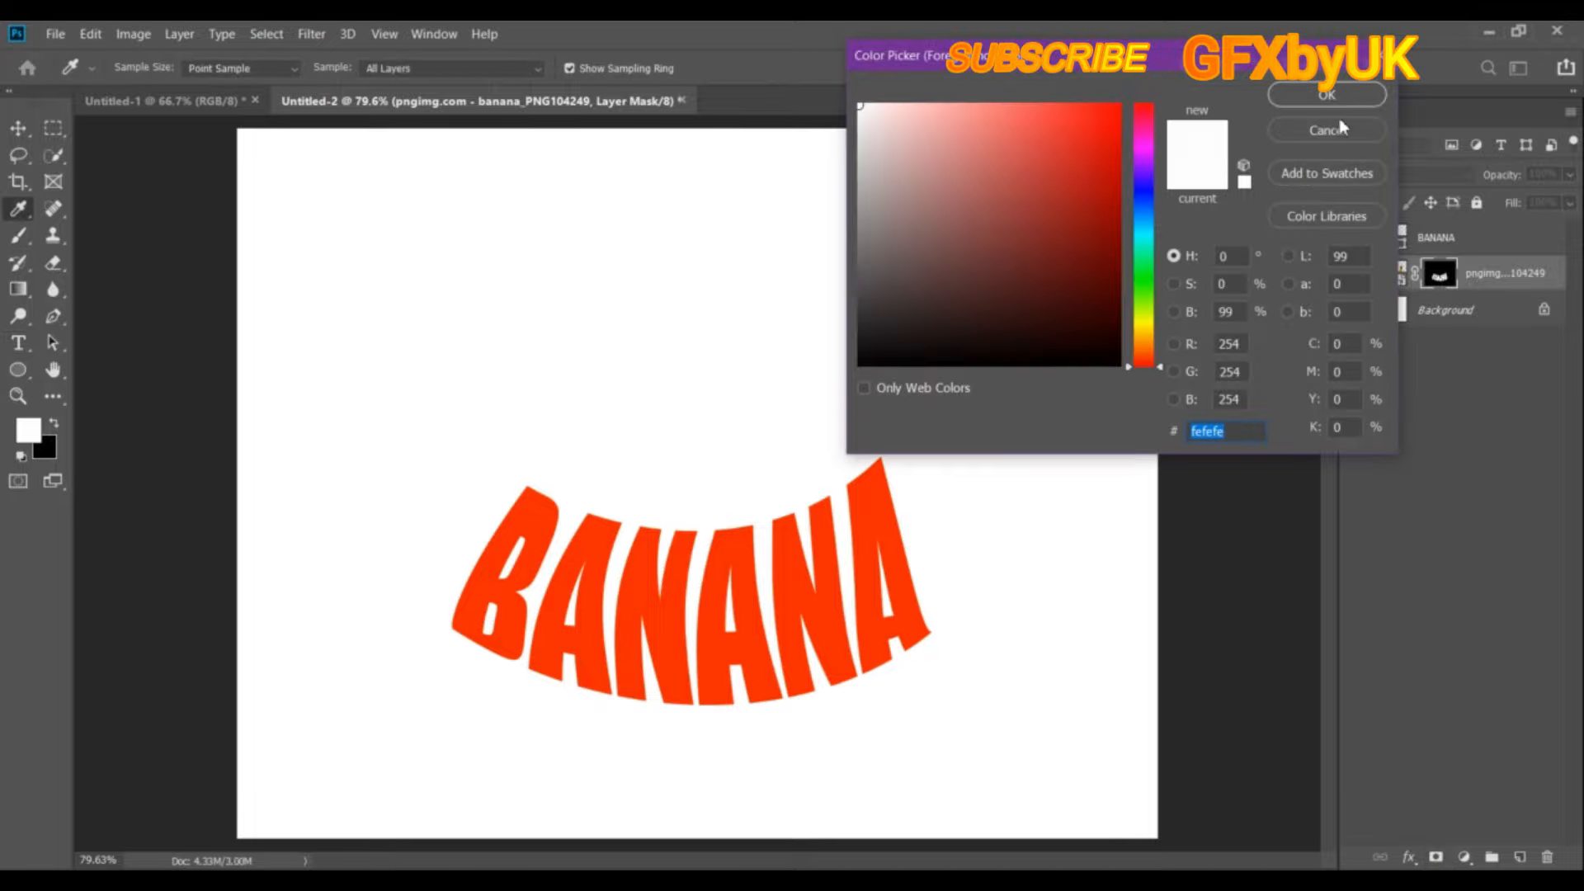
left_click(1333, 98)
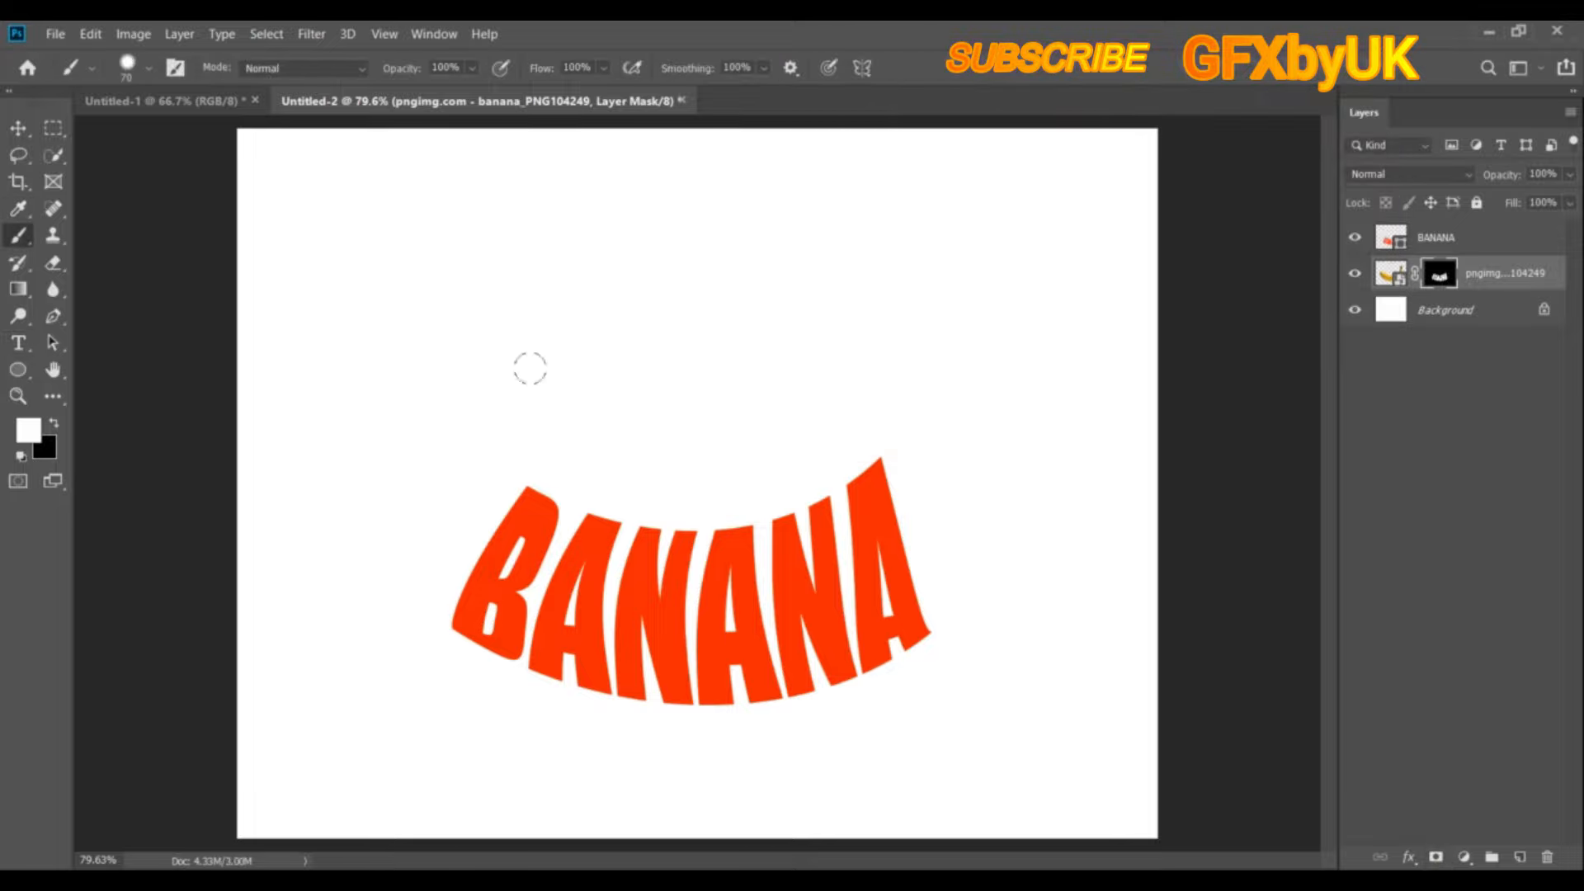
mouse_move(464, 462)
left_mouse_down()
mouse_move(413, 464)
mouse_move(367, 532)
mouse_move(441, 428)
mouse_move(391, 411)
mouse_move(403, 658)
mouse_move(433, 565)
mouse_move(430, 640)
mouse_move(477, 530)
mouse_move(432, 651)
mouse_move(499, 519)
mouse_move(406, 552)
mouse_move(433, 420)
left_mouse_up()
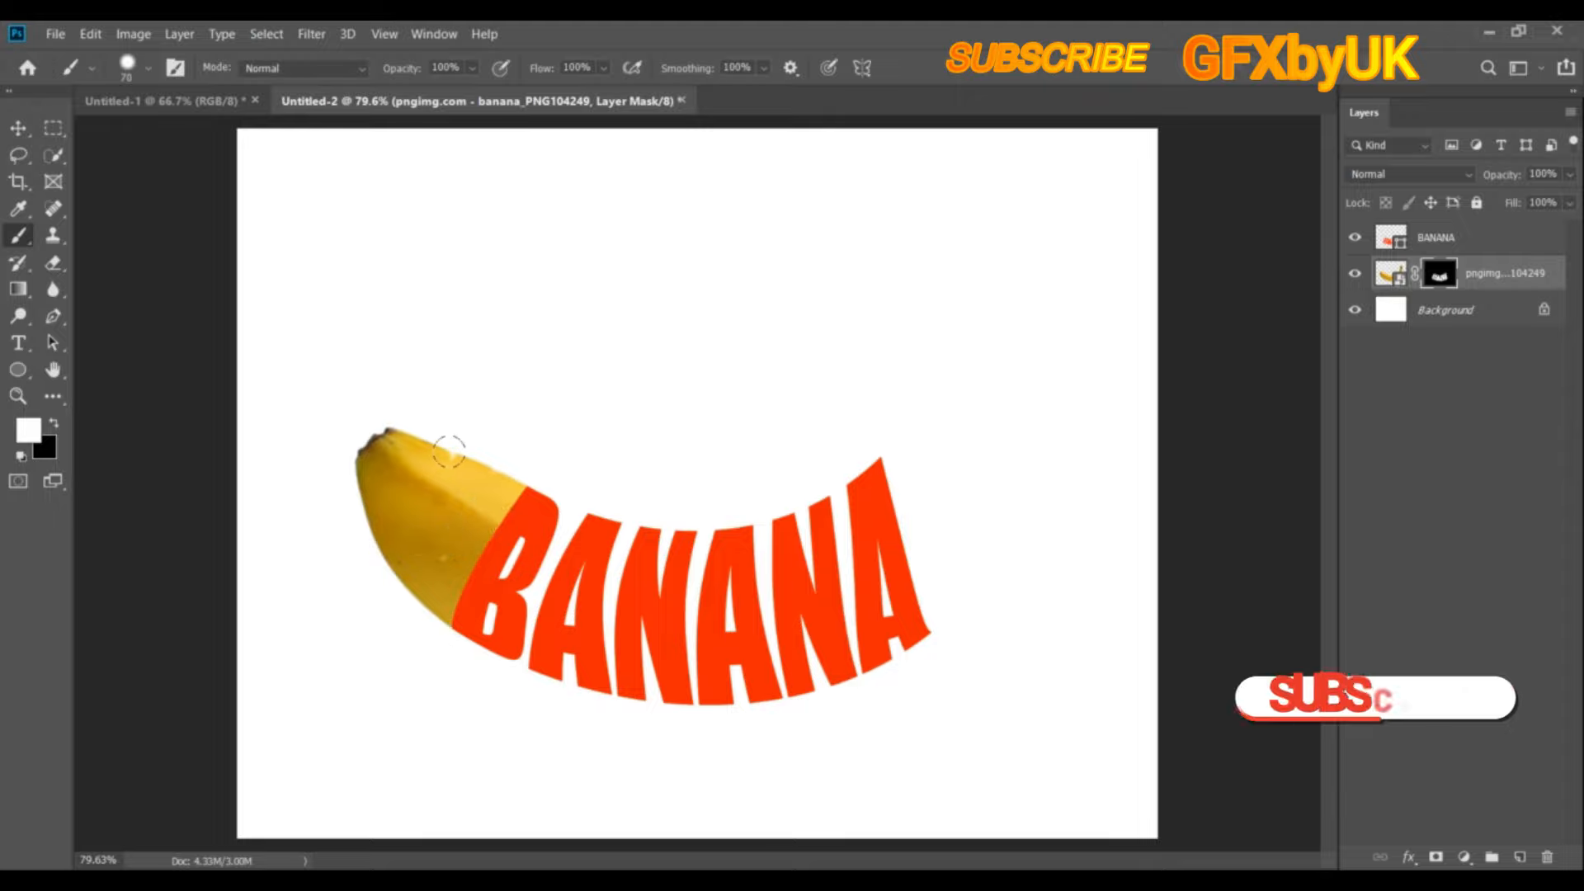
mouse_move(890, 437)
left_mouse_down()
mouse_move(960, 668)
mouse_move(931, 359)
mouse_move(928, 505)
mouse_move(969, 564)
mouse_move(962, 282)
mouse_move(958, 659)
mouse_move(988, 384)
mouse_move(952, 588)
mouse_move(986, 474)
mouse_move(990, 639)
left_mouse_up()
mouse_move(964, 571)
left_mouse_down()
mouse_move(1021, 455)
mouse_move(999, 533)
left_mouse_up()
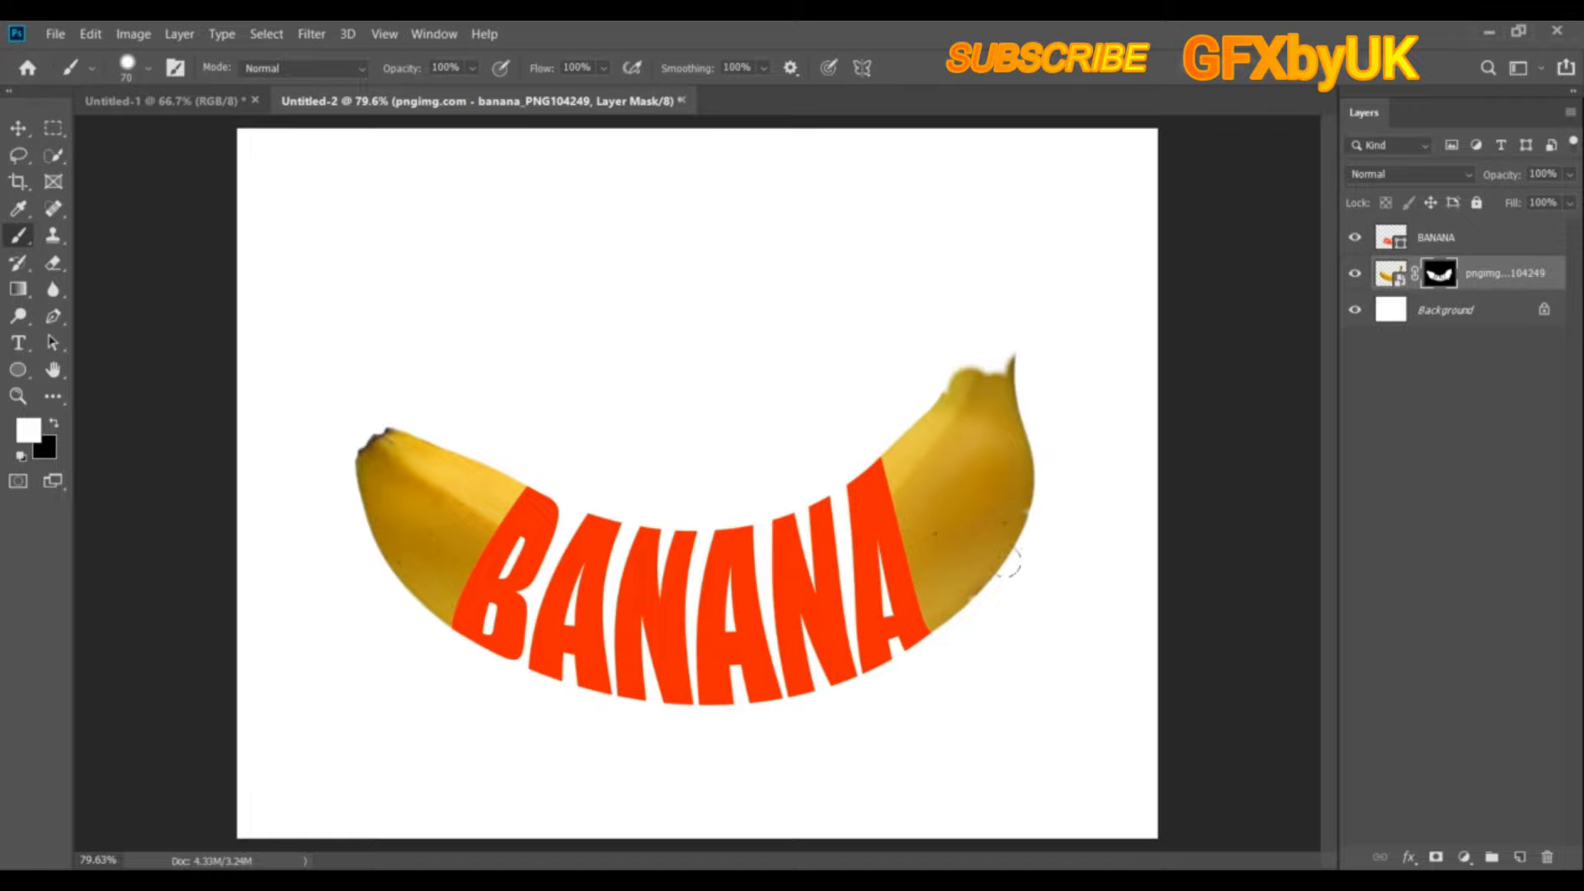
mouse_move(969, 412)
left_mouse_down()
mouse_move(1032, 244)
mouse_move(998, 457)
left_mouse_up()
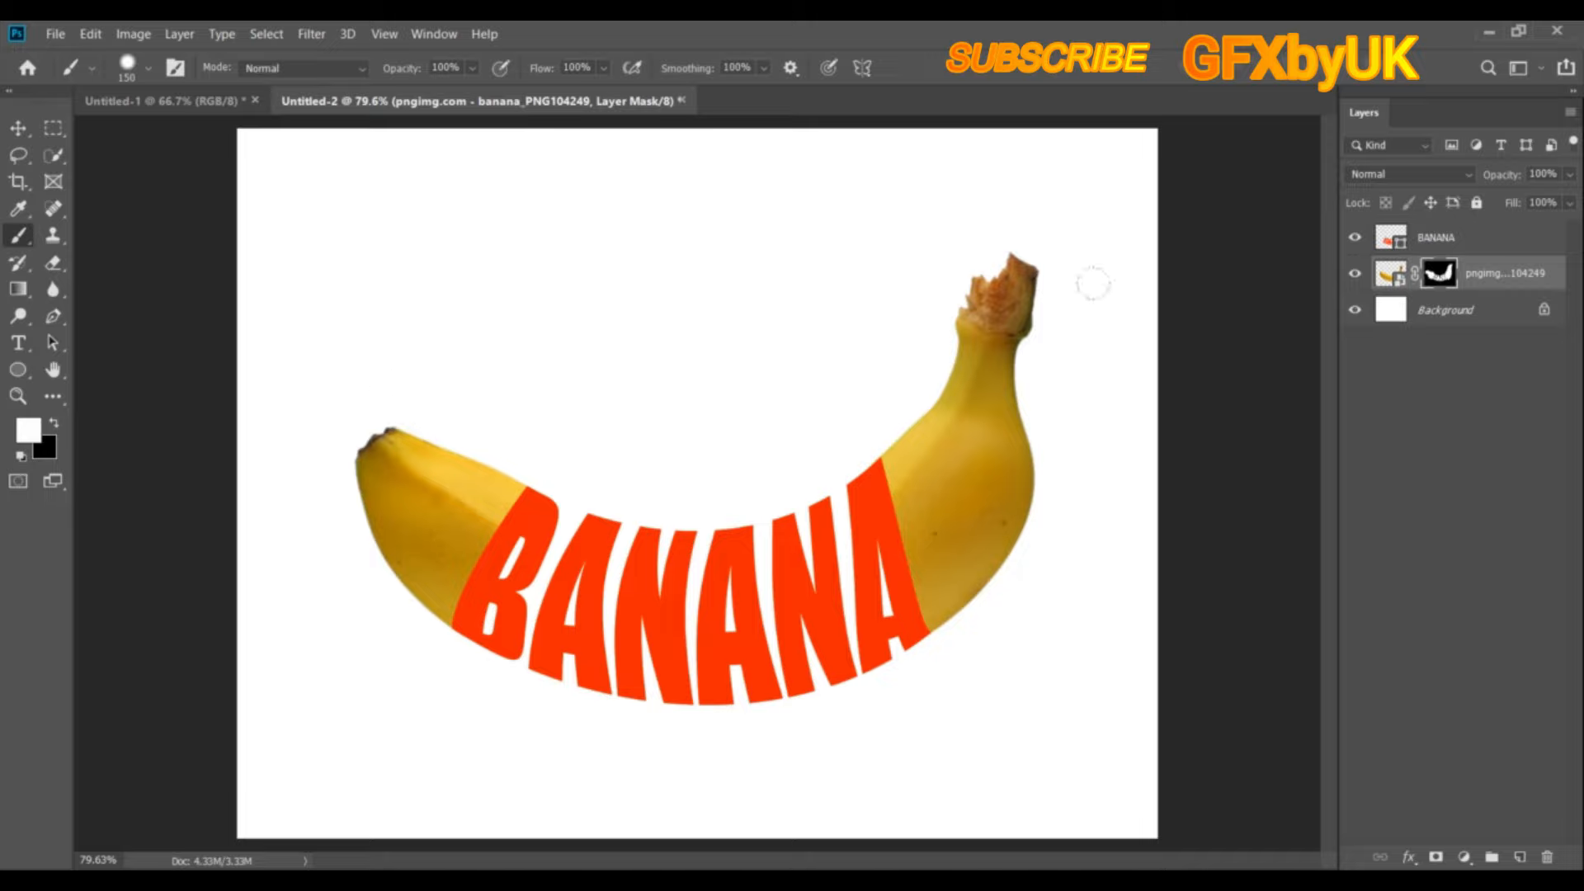
Hide the red BANANA shape layer and select it in the layer stack
left_click(1356, 239)
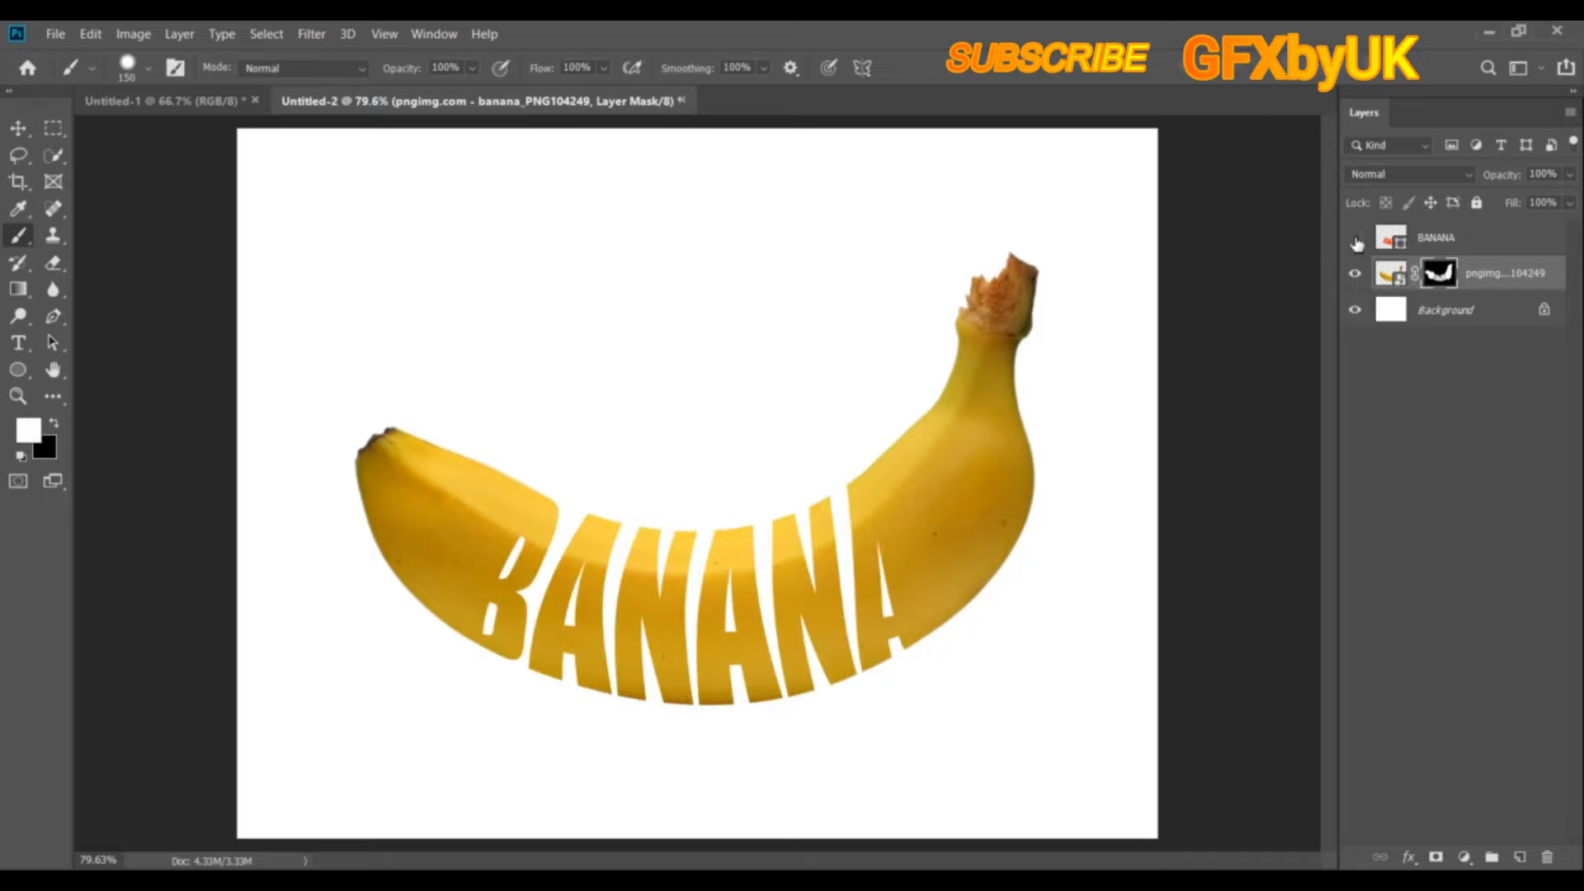
left_click(18, 128)
left_click(1446, 243)
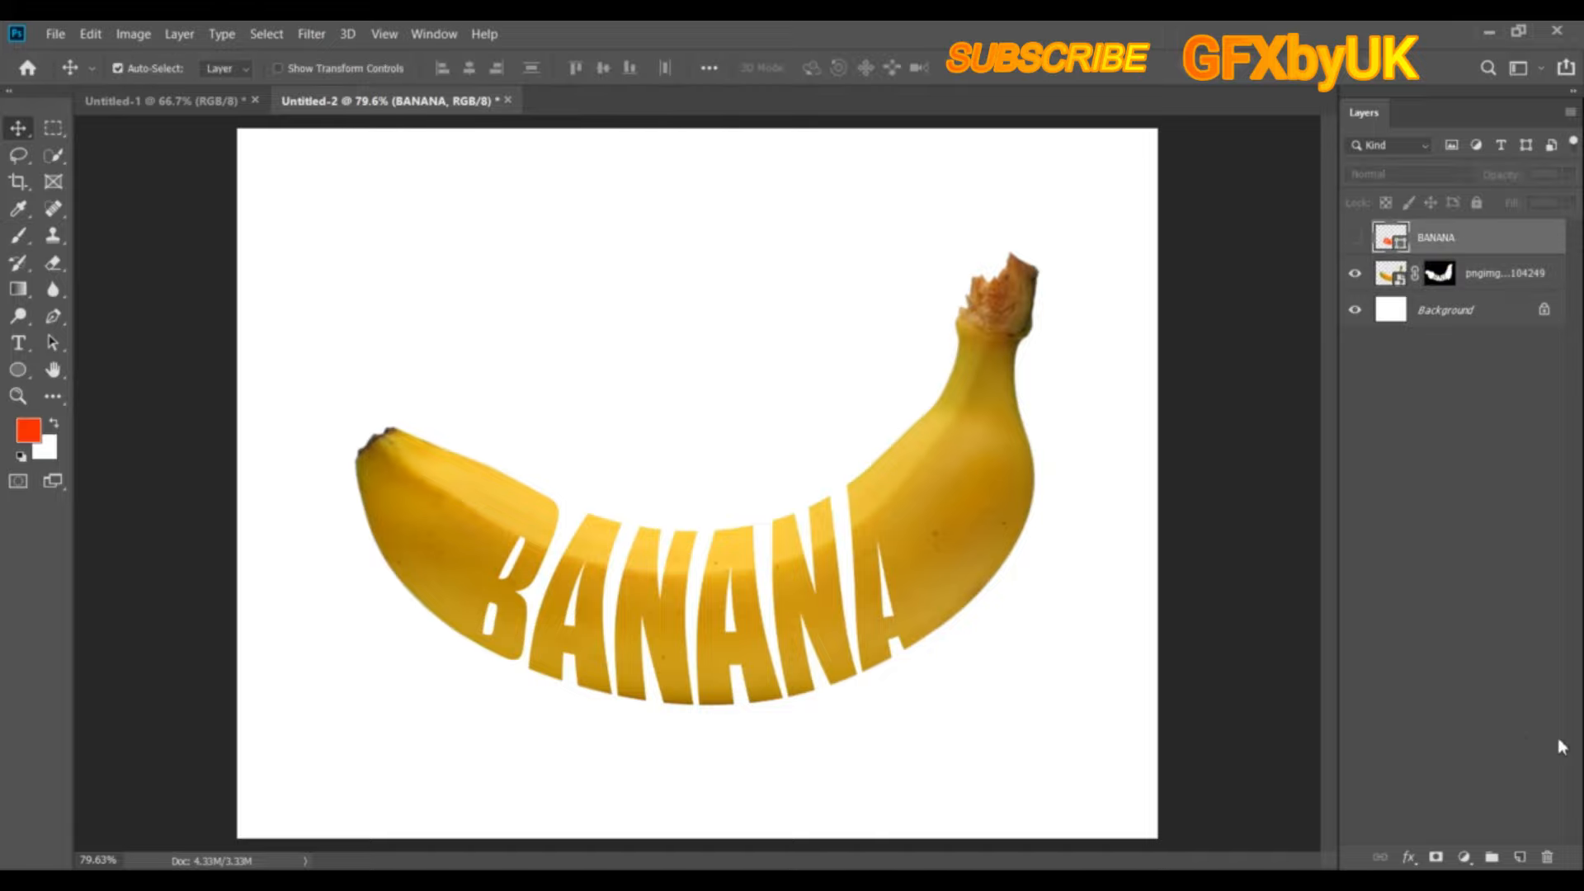
Add a new layer and write BANANA in Impact at 70 pt in the empty area above the fruit
left_click(1520, 858)
left_click(18, 342)
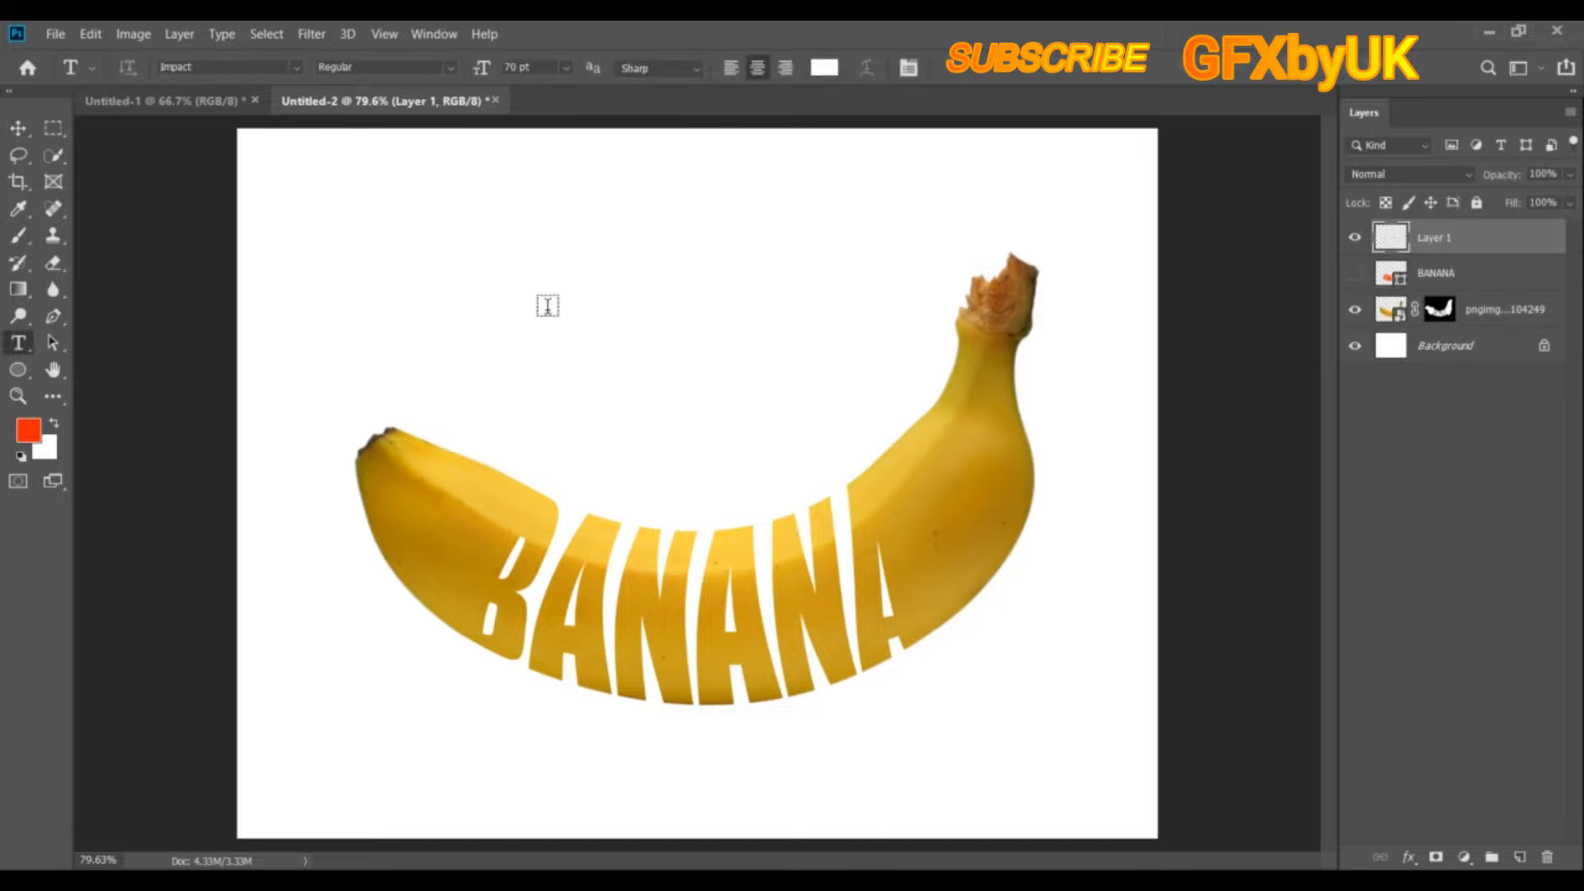
left_click(467, 251)
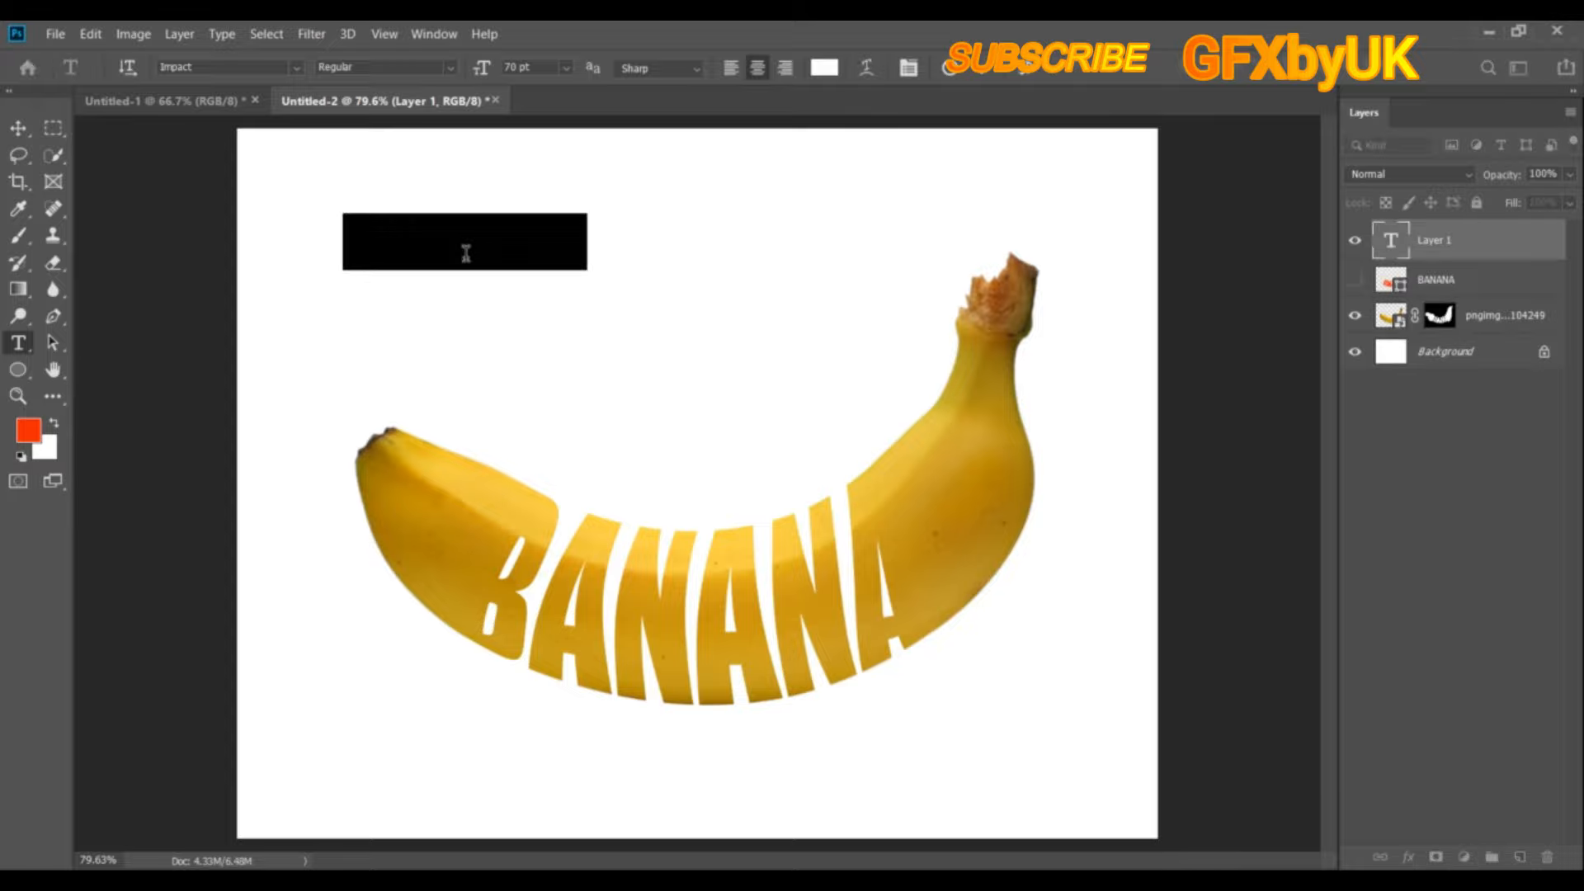
key("BackSpace")
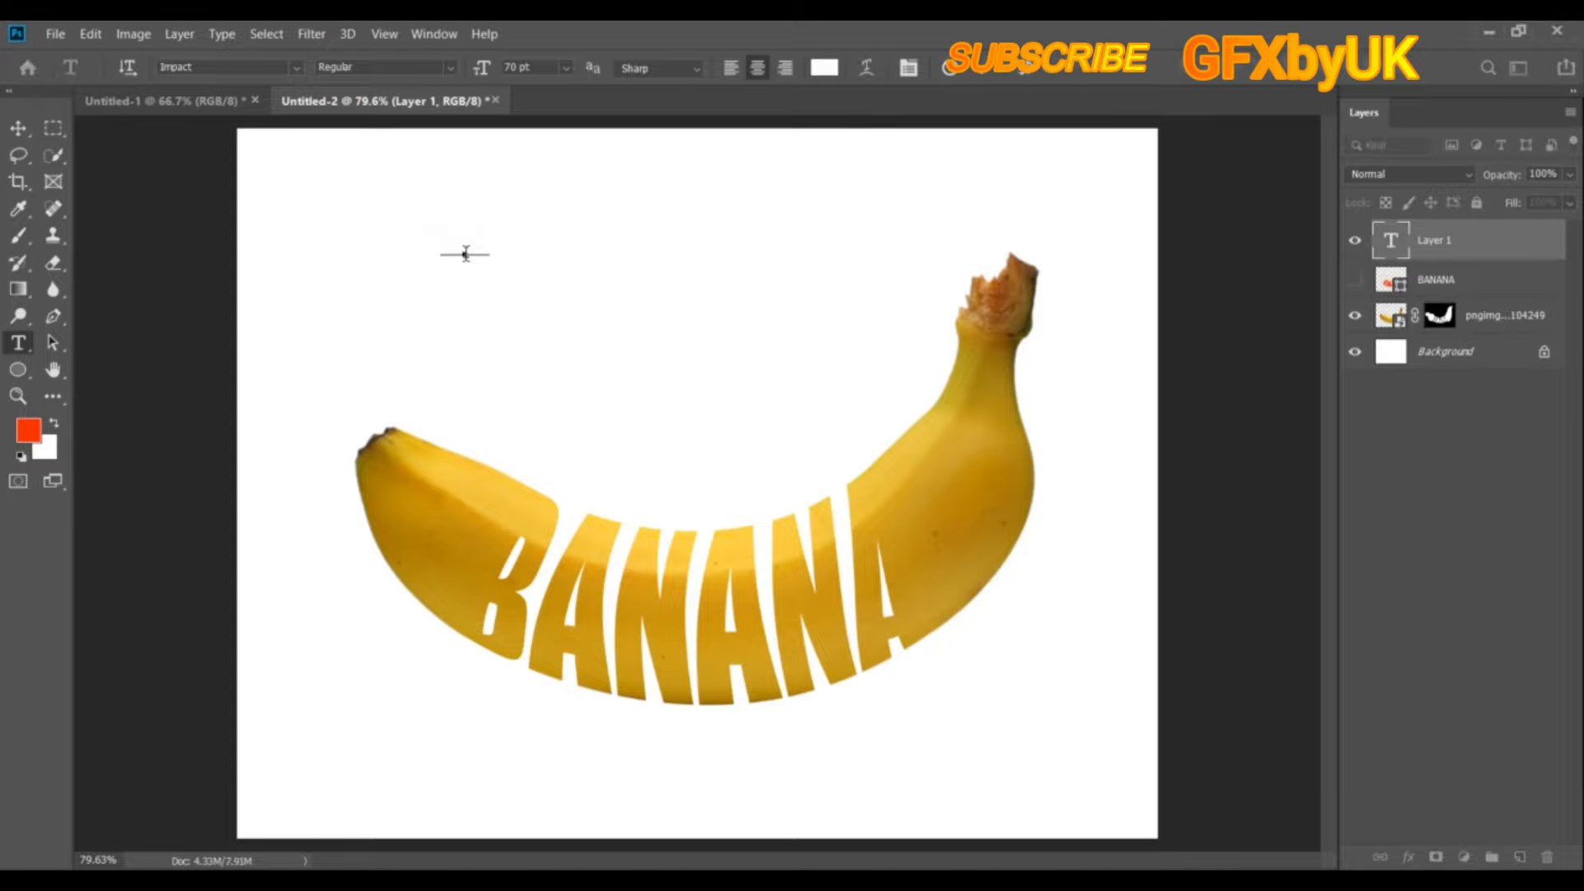
Recolour the new BANANA text with a yellow sampled from the banana image
left_click_drag(535, 245, 290, 249)
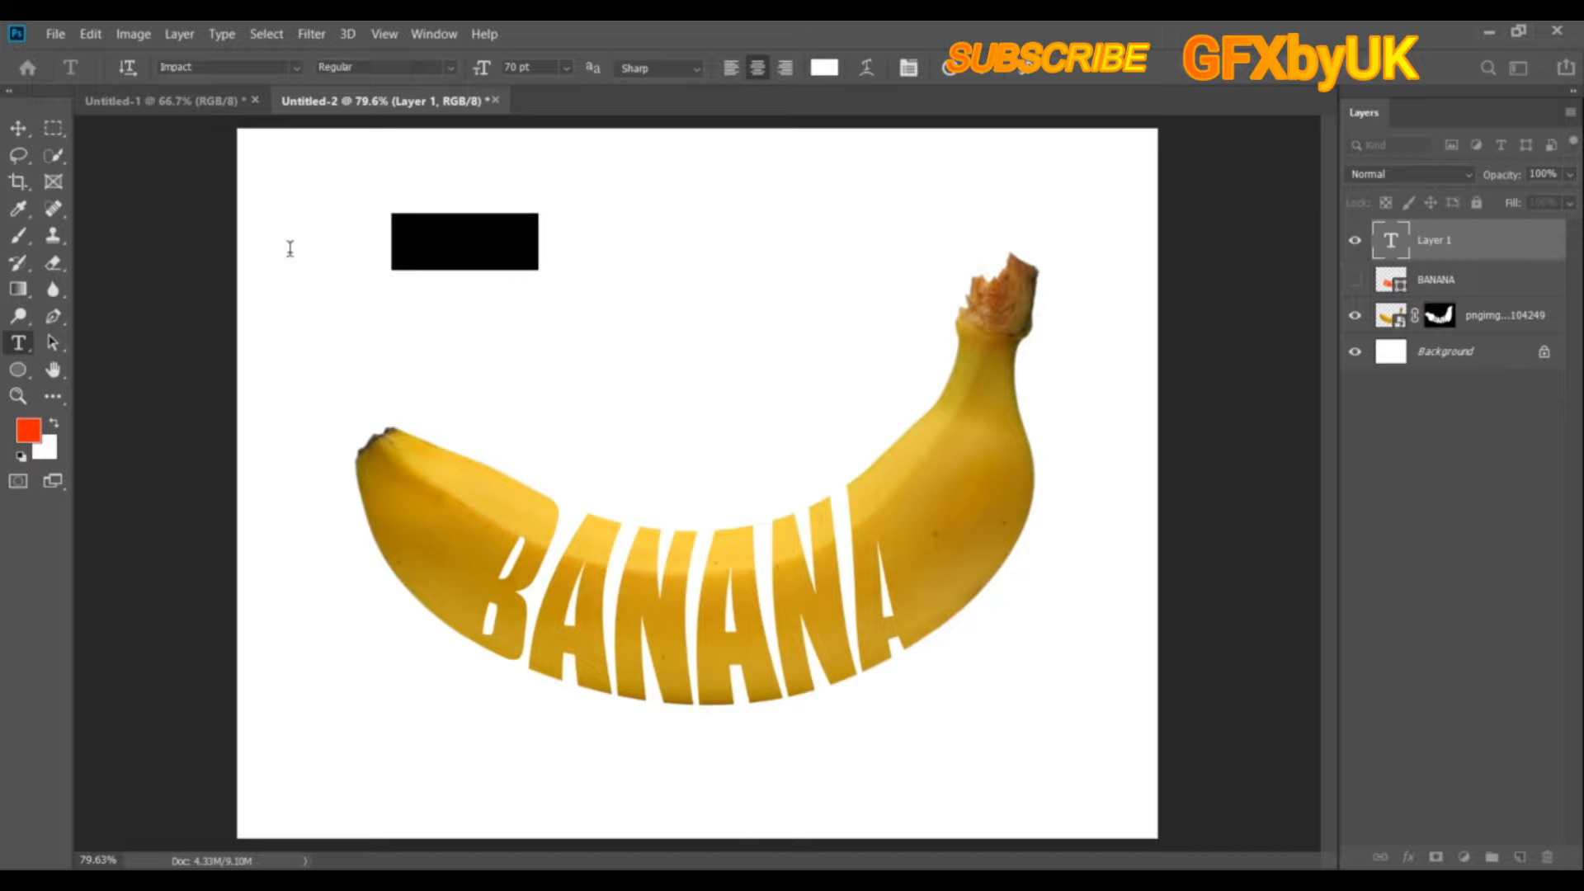
left_click(825, 68)
left_click_drag(933, 152, 1118, 294)
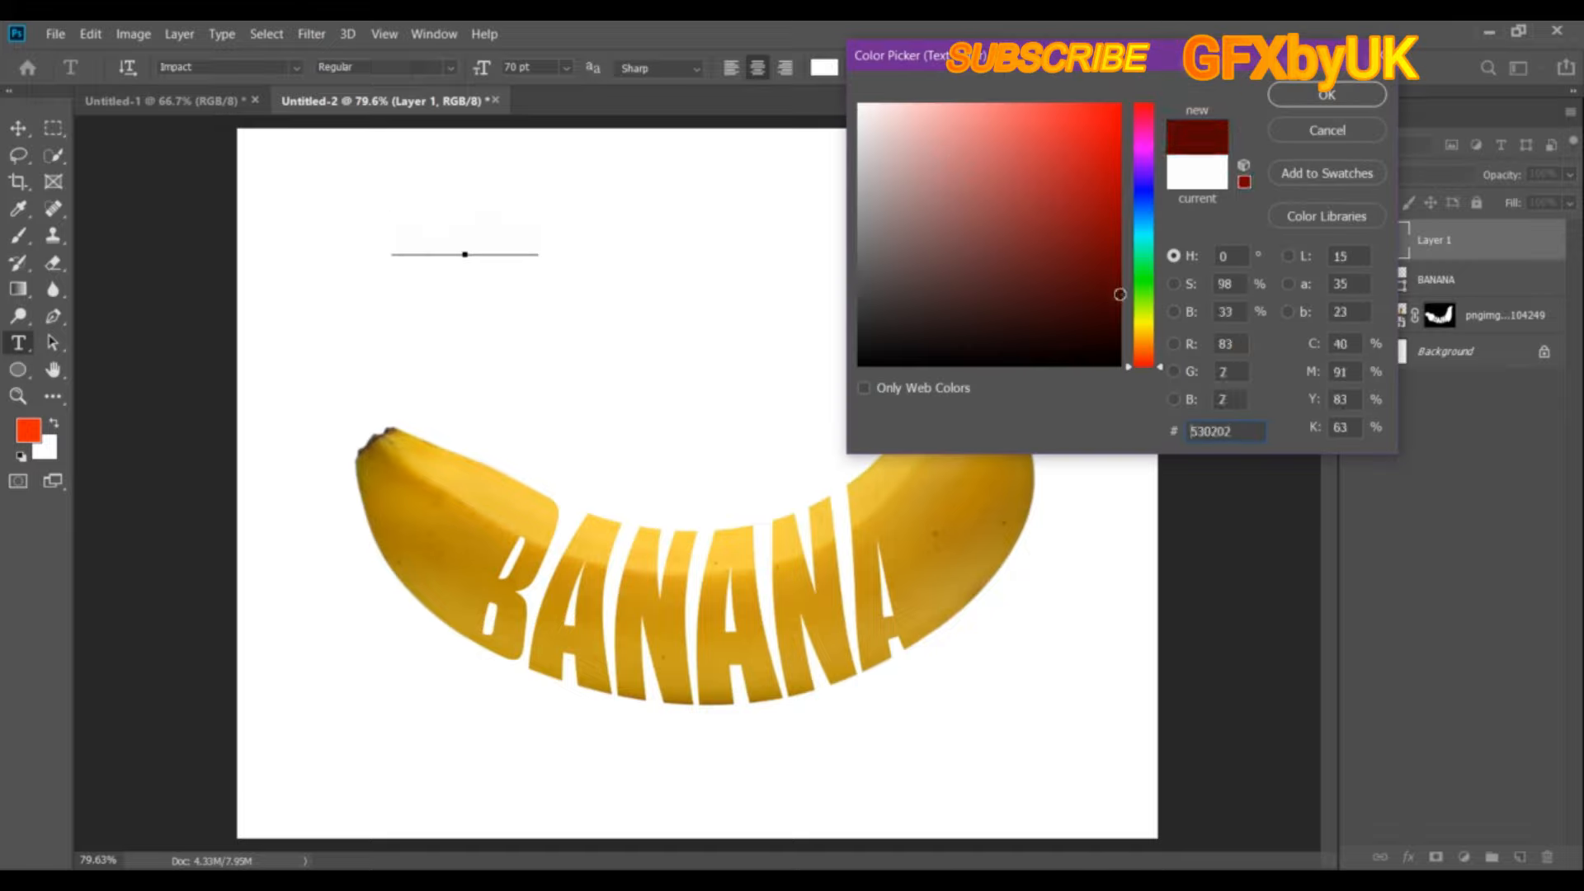
left_click(1145, 322)
left_click(920, 507)
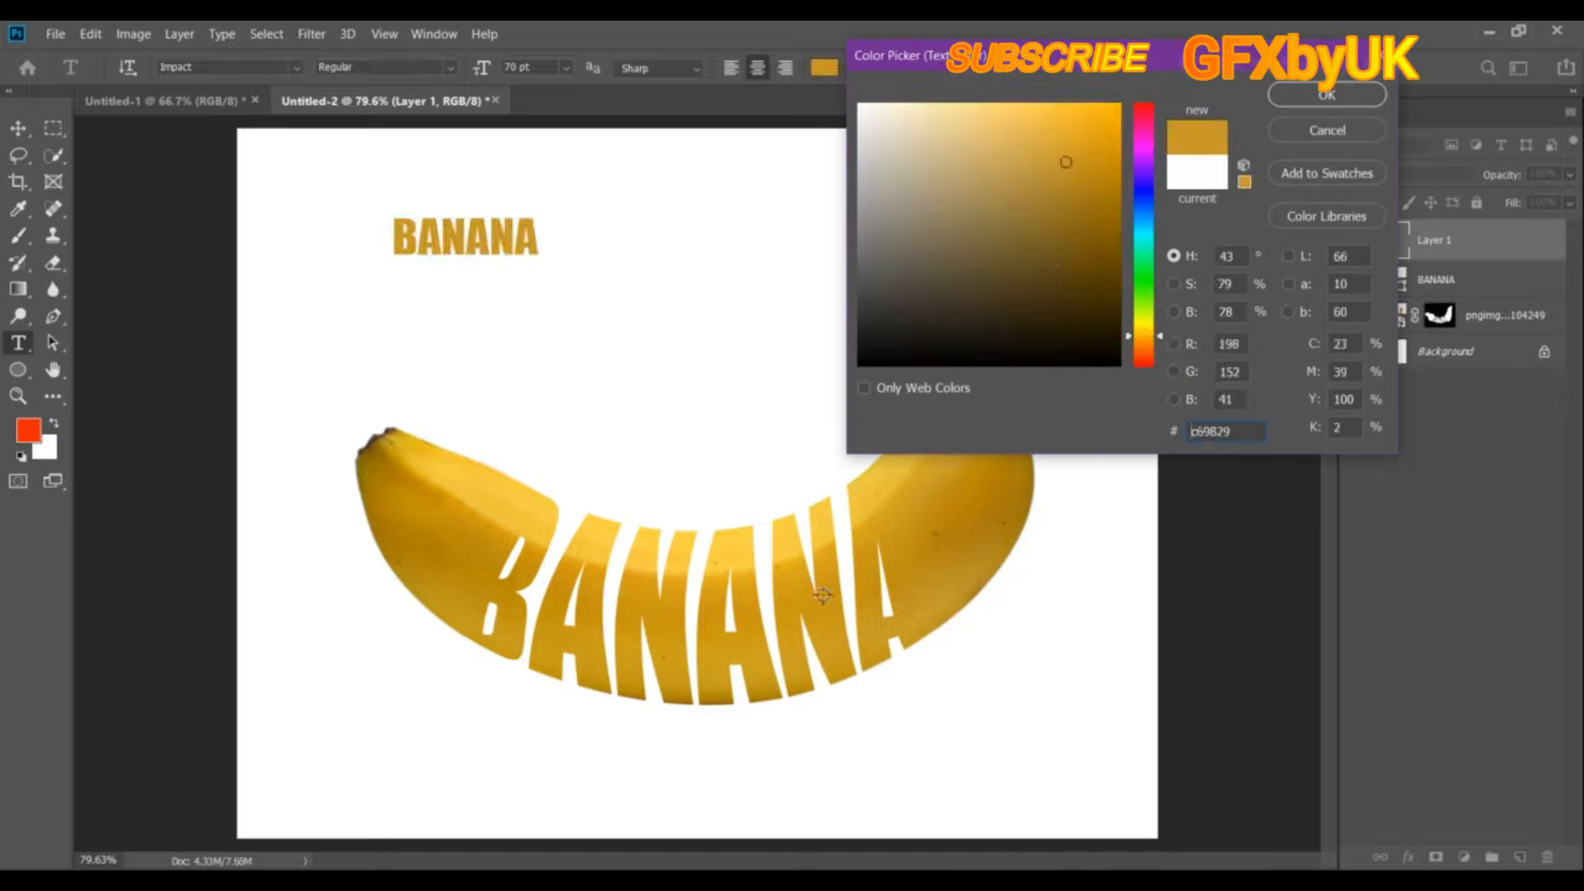
left_click(789, 558)
left_click(1327, 94)
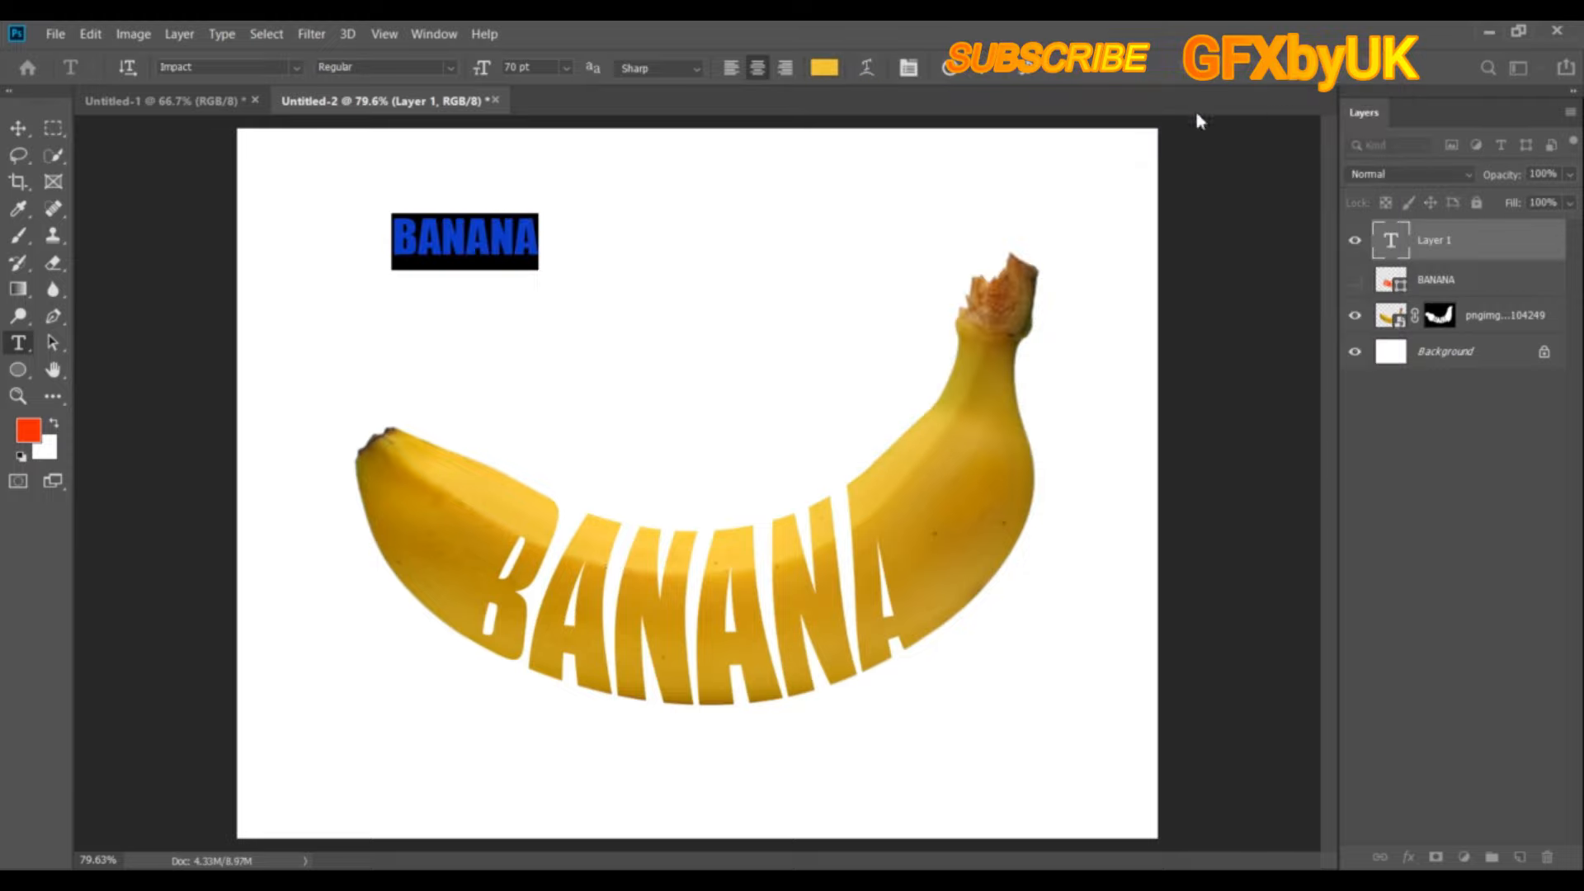
Move the yellow BANANA text above the middle of the fruit and enlarge it proportionally to about 5.1 in wide
left_click(25, 132)
left_click_drag(507, 245, 689, 371)
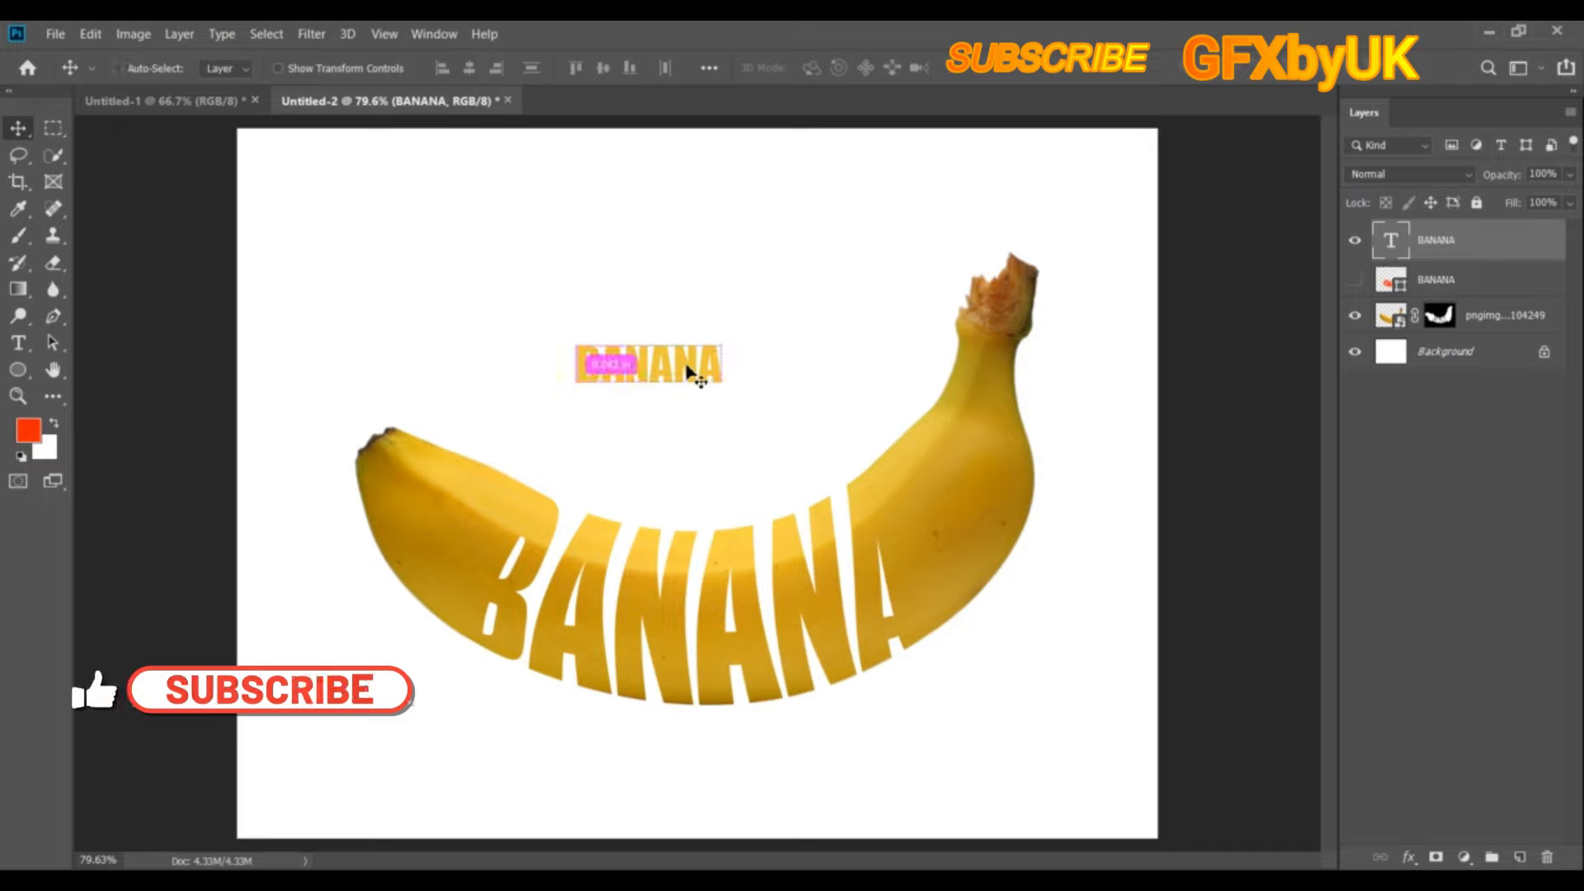
key("ctrl+t")
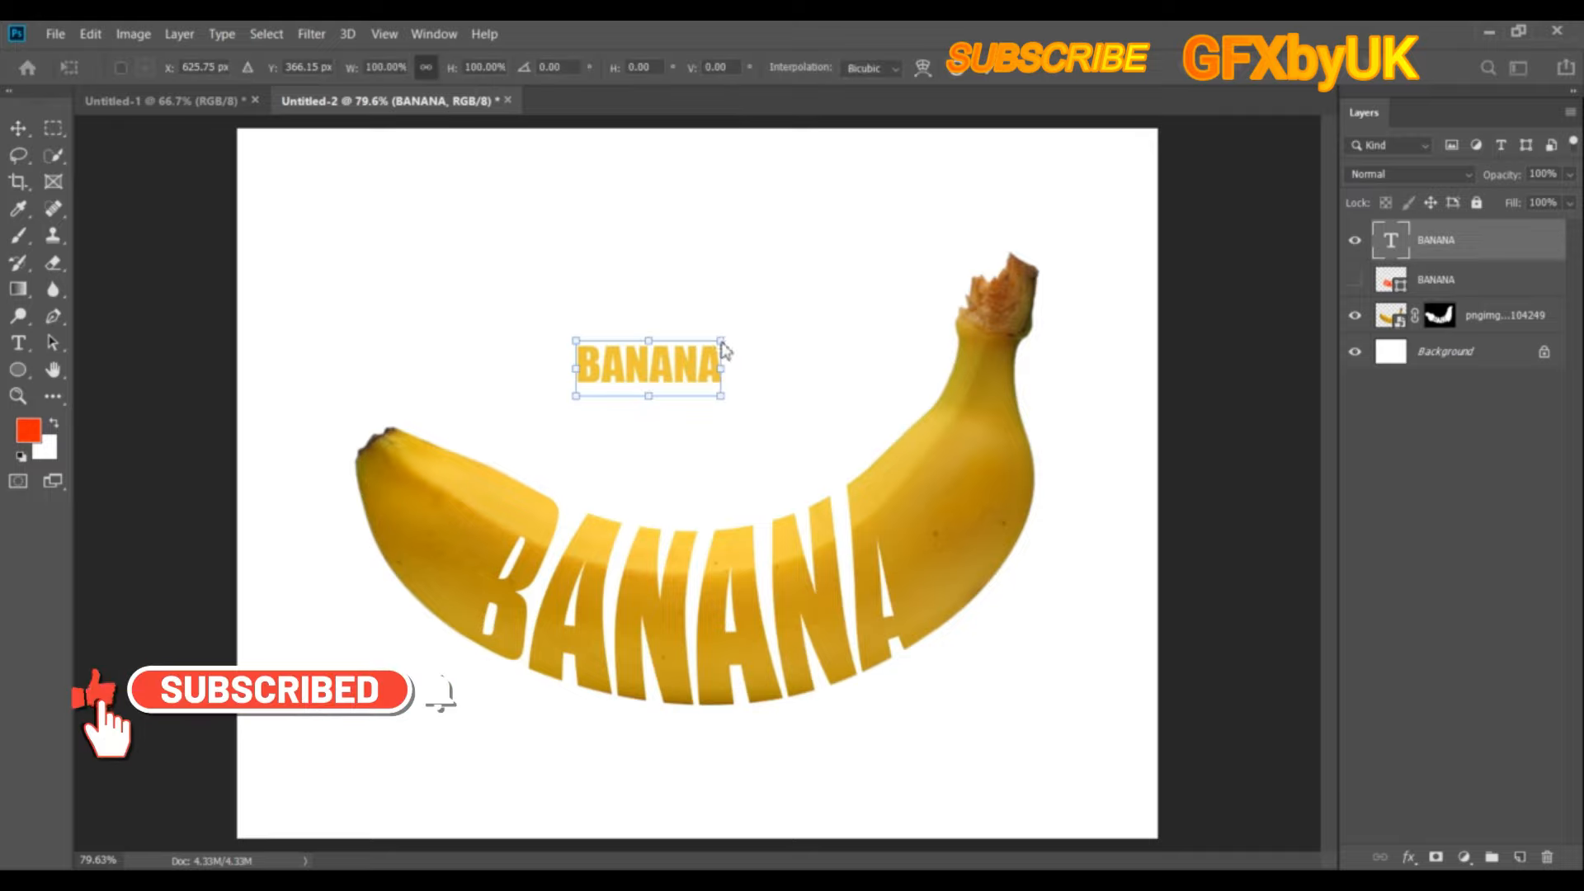
left_click_drag(723, 341, 848, 252)
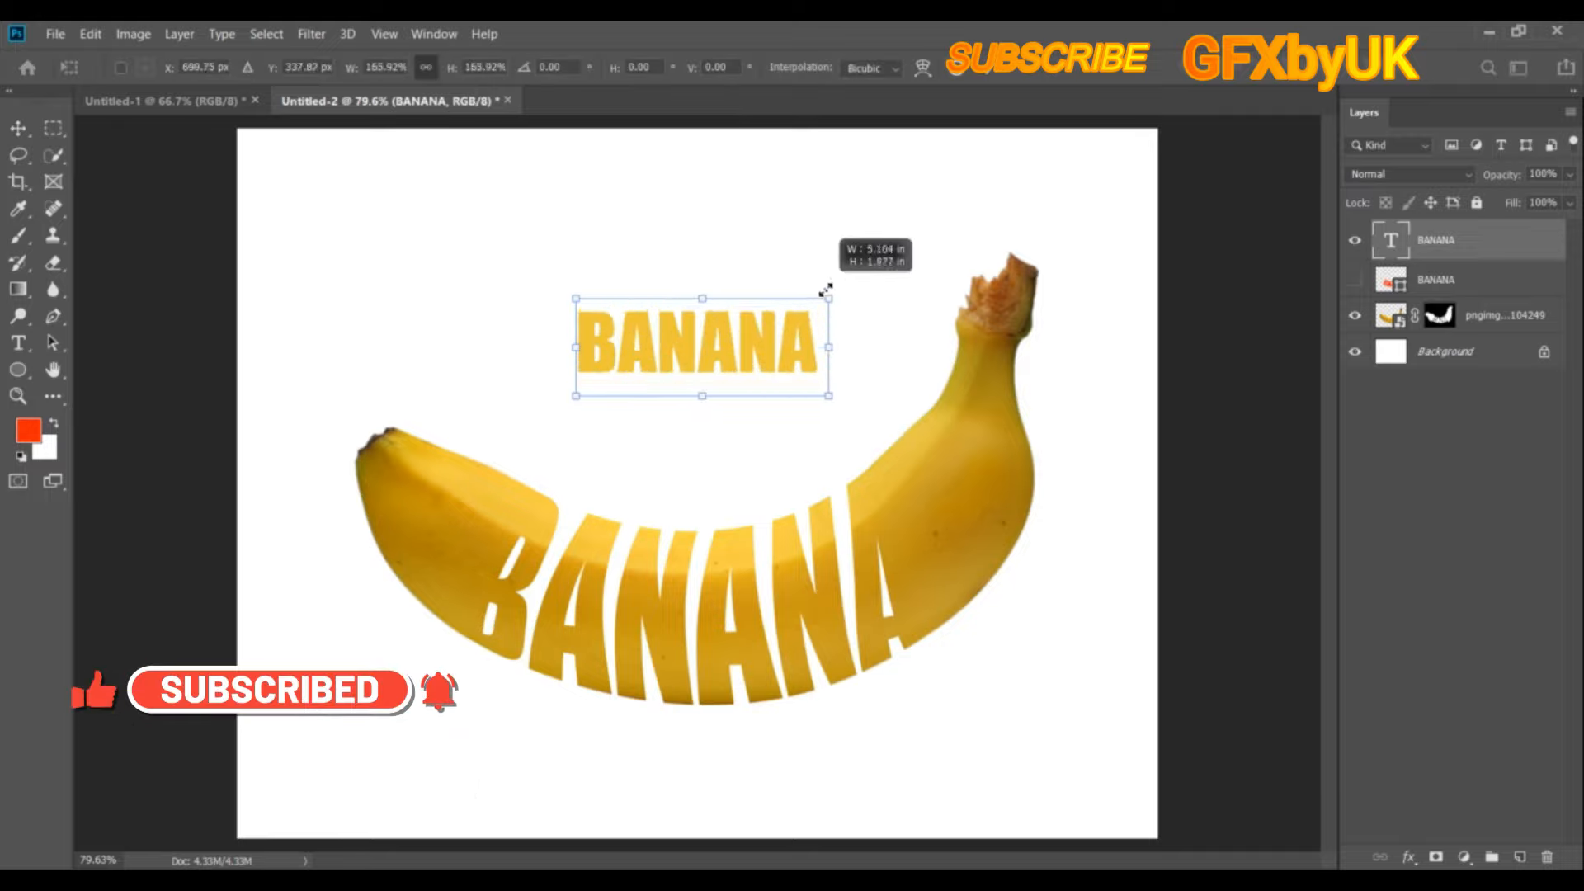
left_click(982, 69)
Convert the yellow BANANA text to a shape and warp it by pulling both lower corners down into an arched bottom edge
right_click(1425, 246)
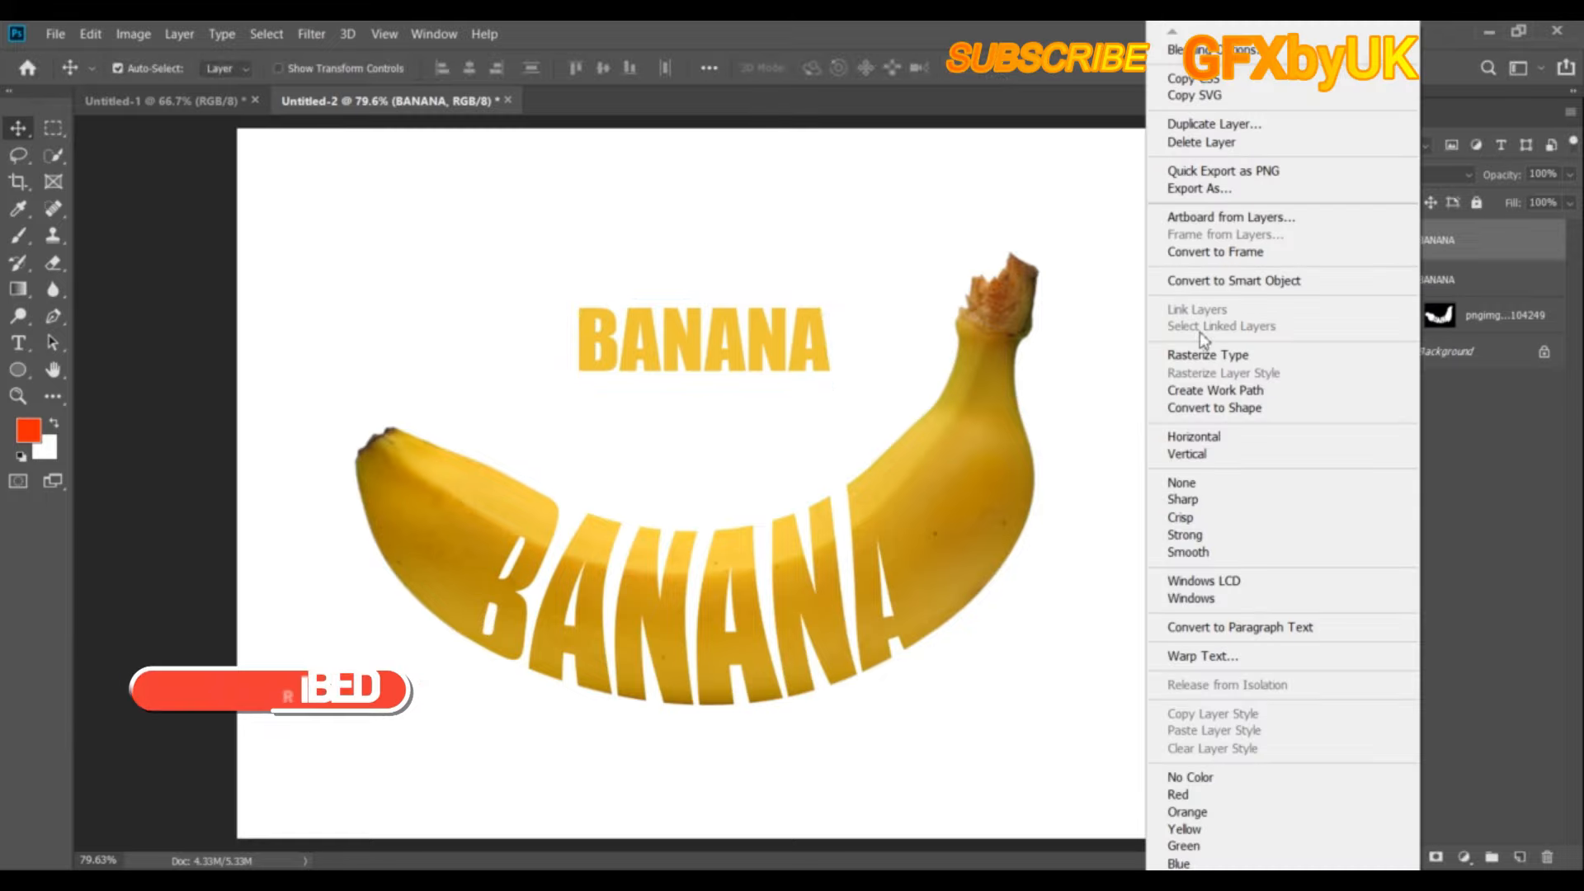
left_click(1238, 410)
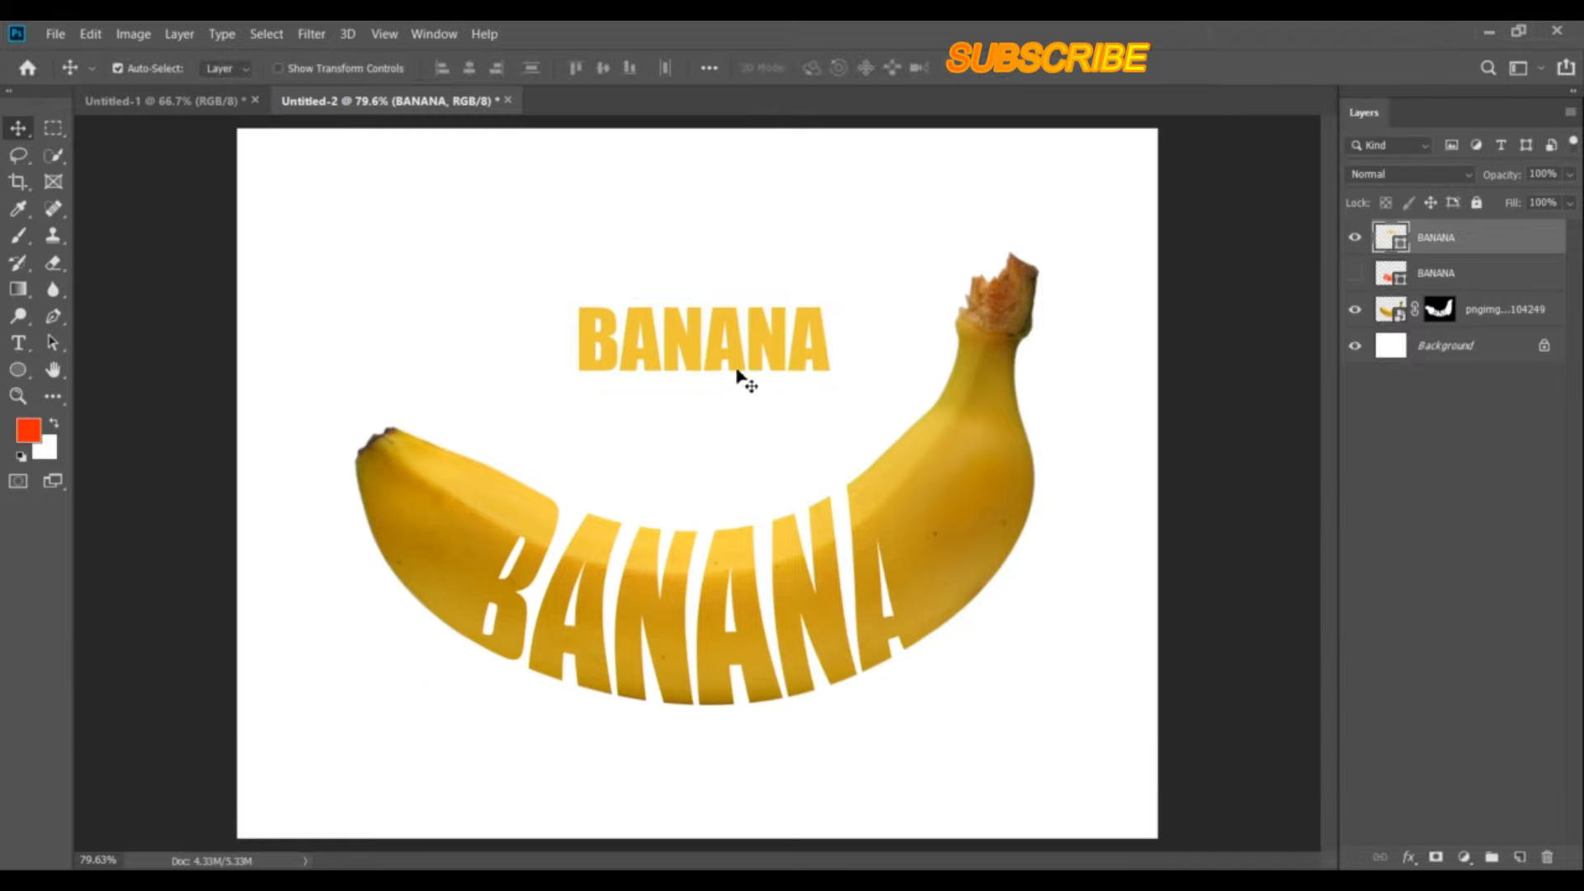
key("ctrl+t")
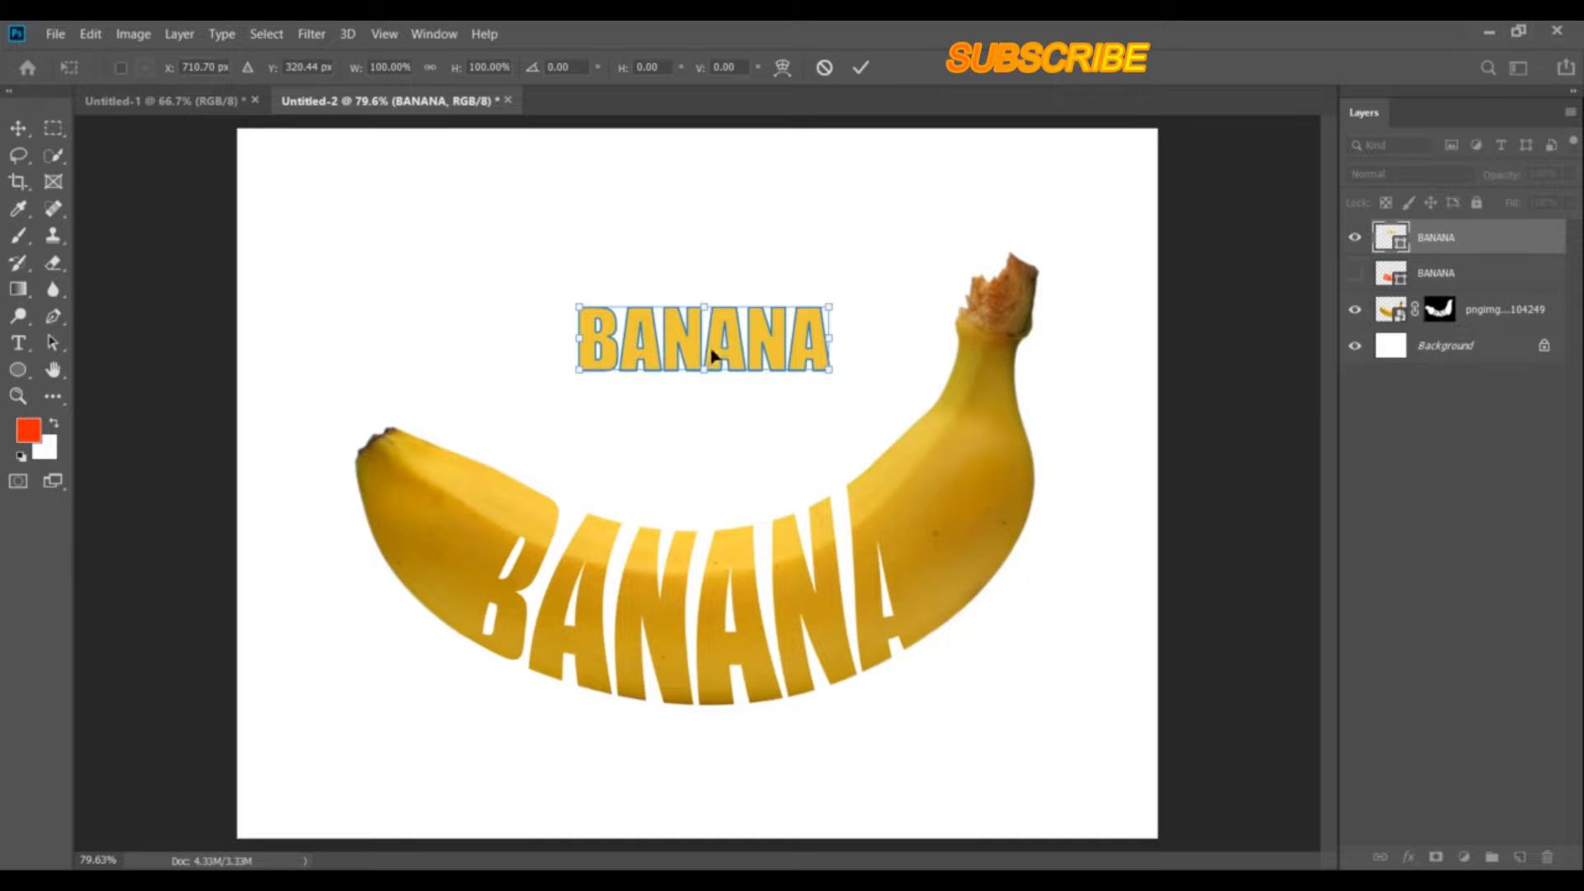
right_click(711, 351)
left_click(743, 472)
left_click_drag(830, 373, 835, 397)
left_click_drag(579, 375, 580, 405)
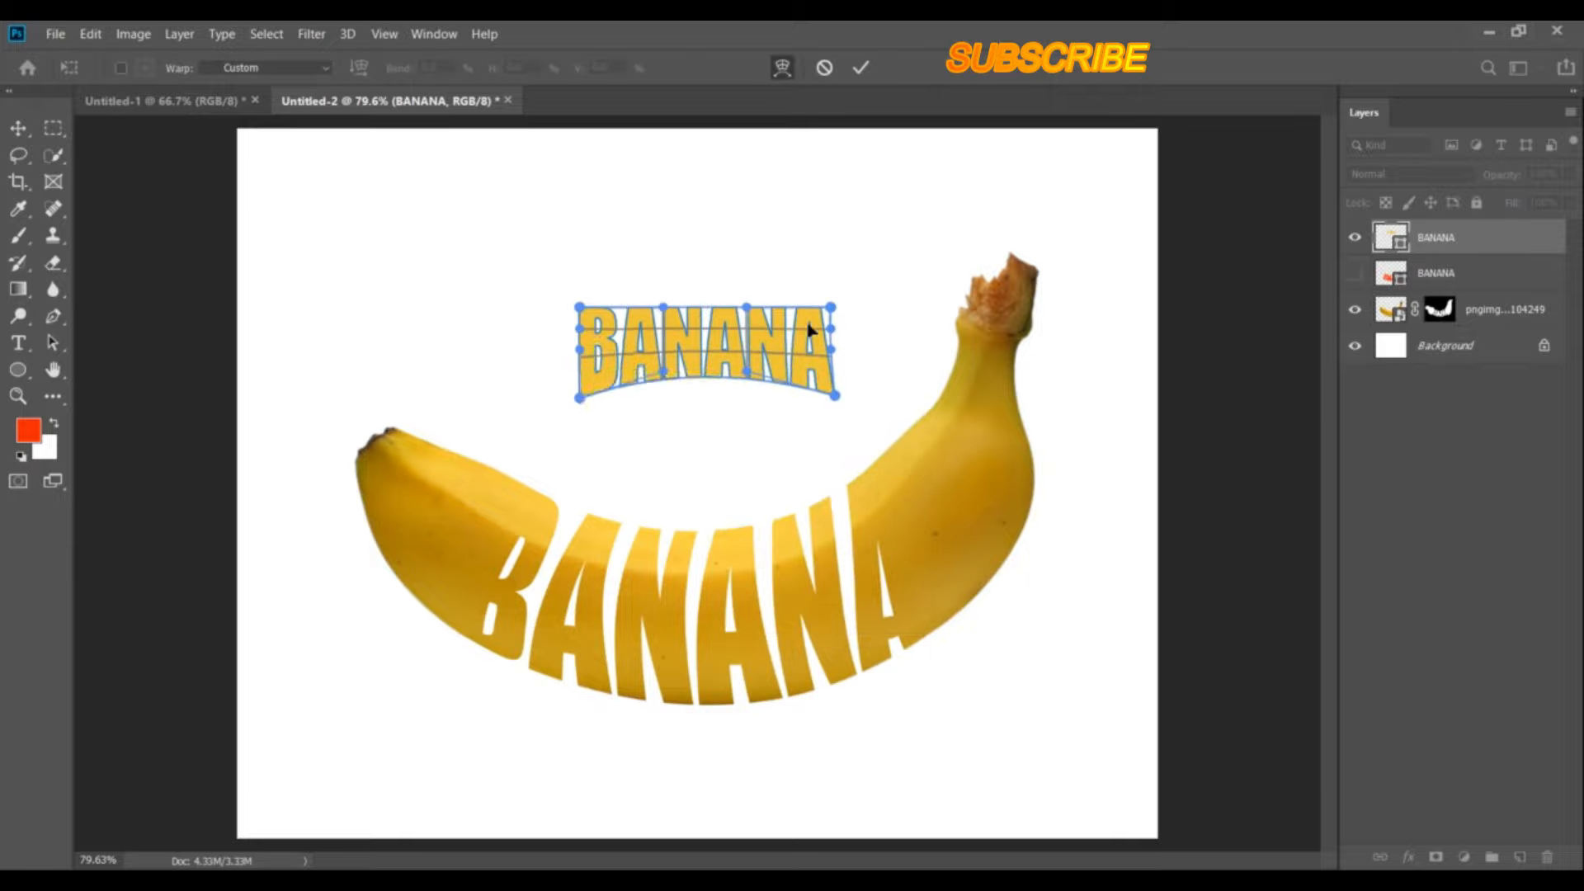
left_click(858, 70)
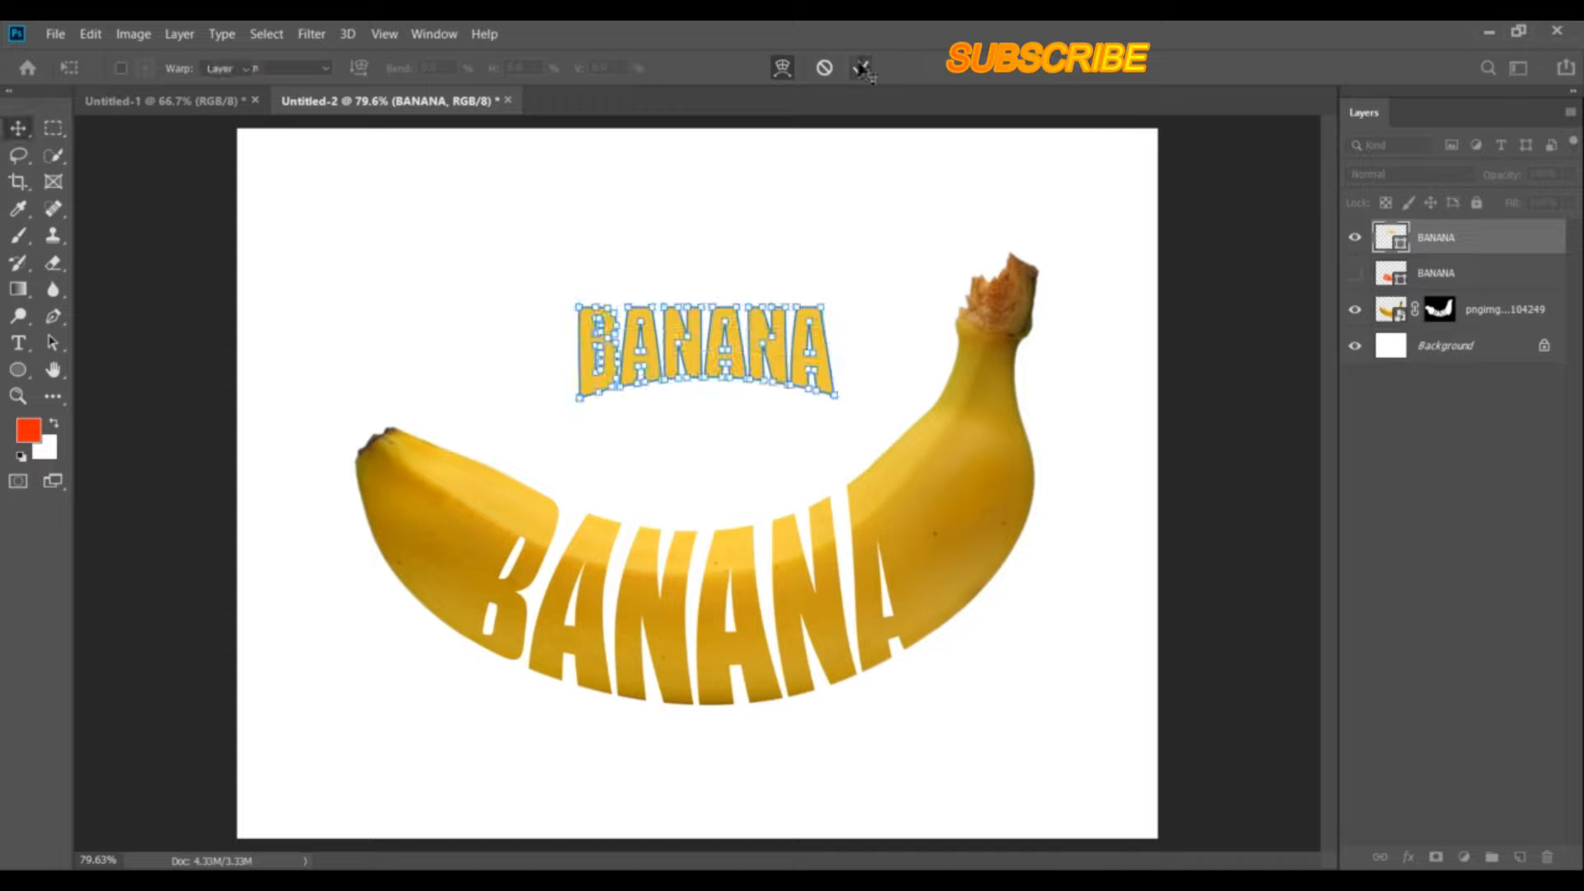
Shift the warped yellow BANANA word slightly up and towards the fruit's tip, and deselect its layer
left_click(396, 233)
left_click_drag(735, 374, 648, 355)
left_click(191, 441)
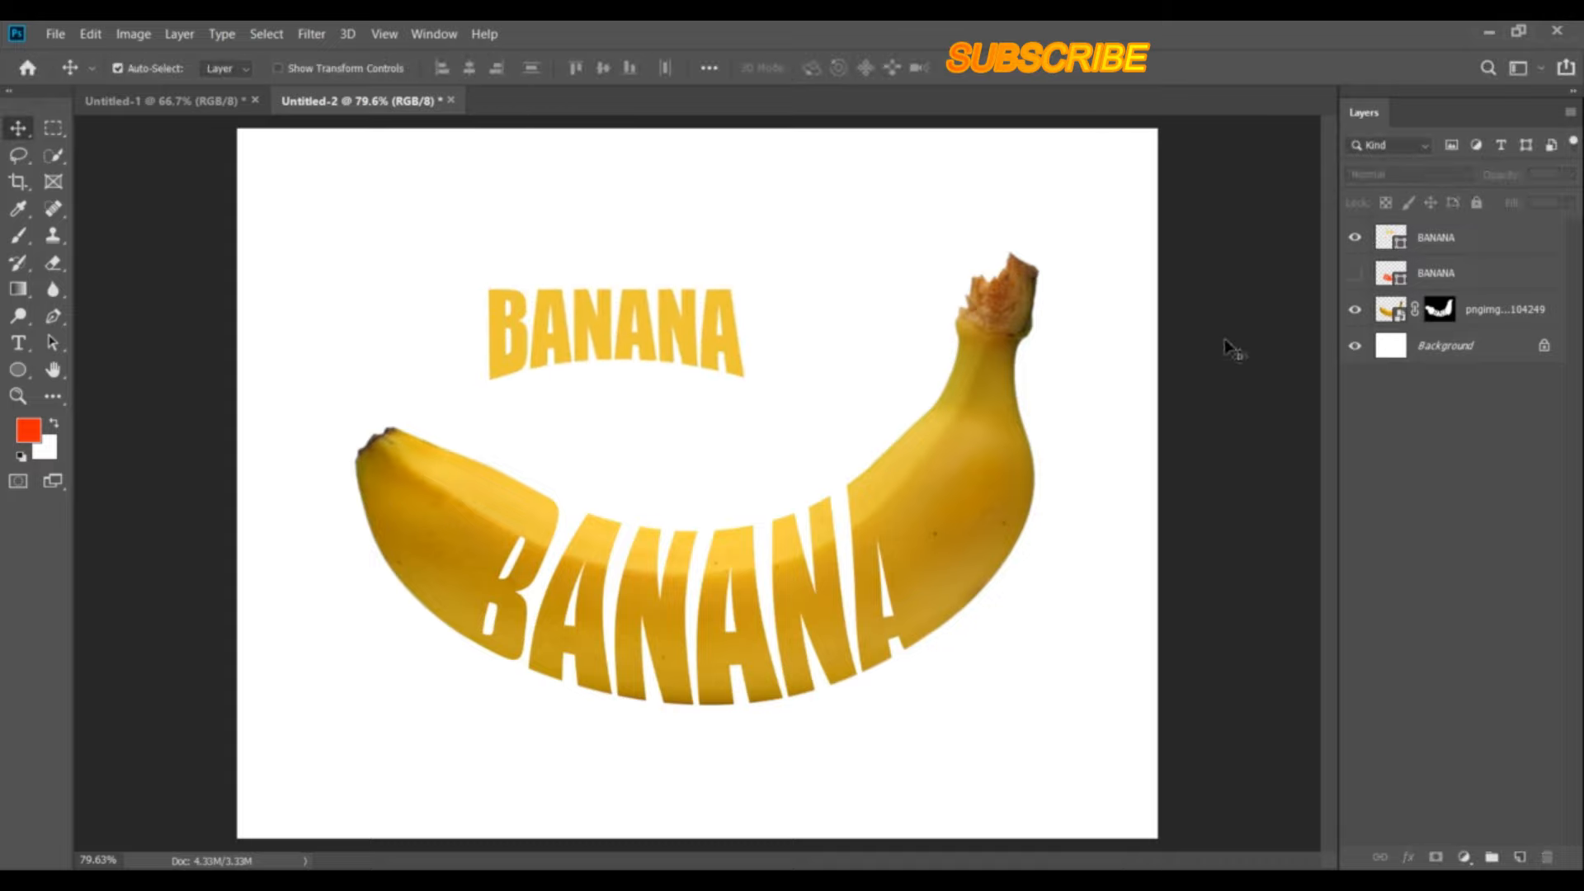